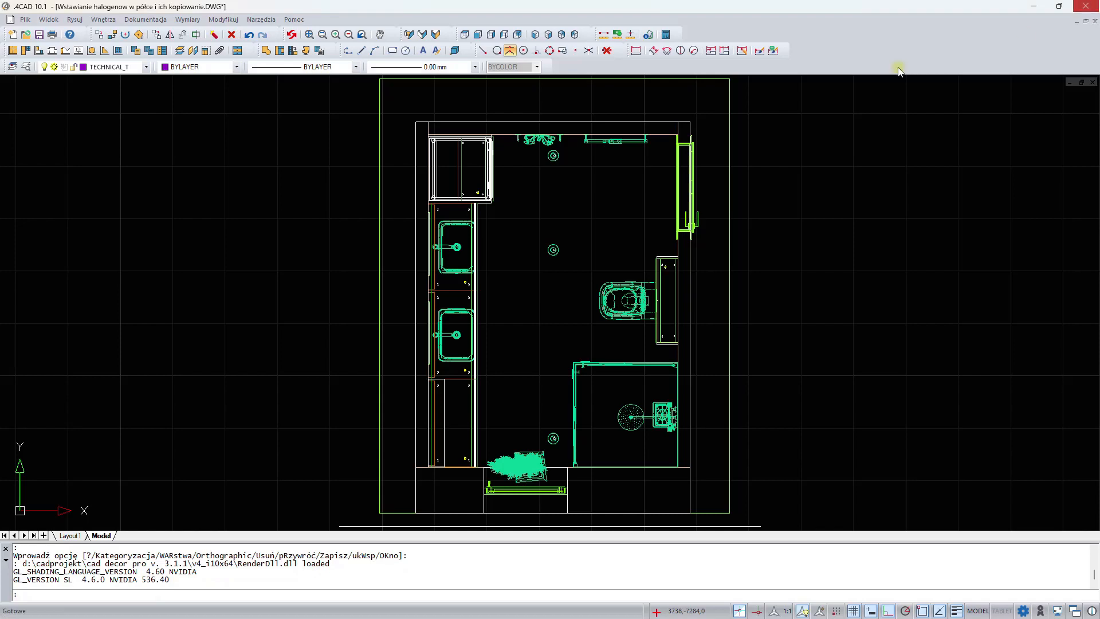
In an isometric view, draw a 200 mm guide line inward from the midpoint of the lowest wall shelf's shower-side bottom short edge
left_click(540, 36)
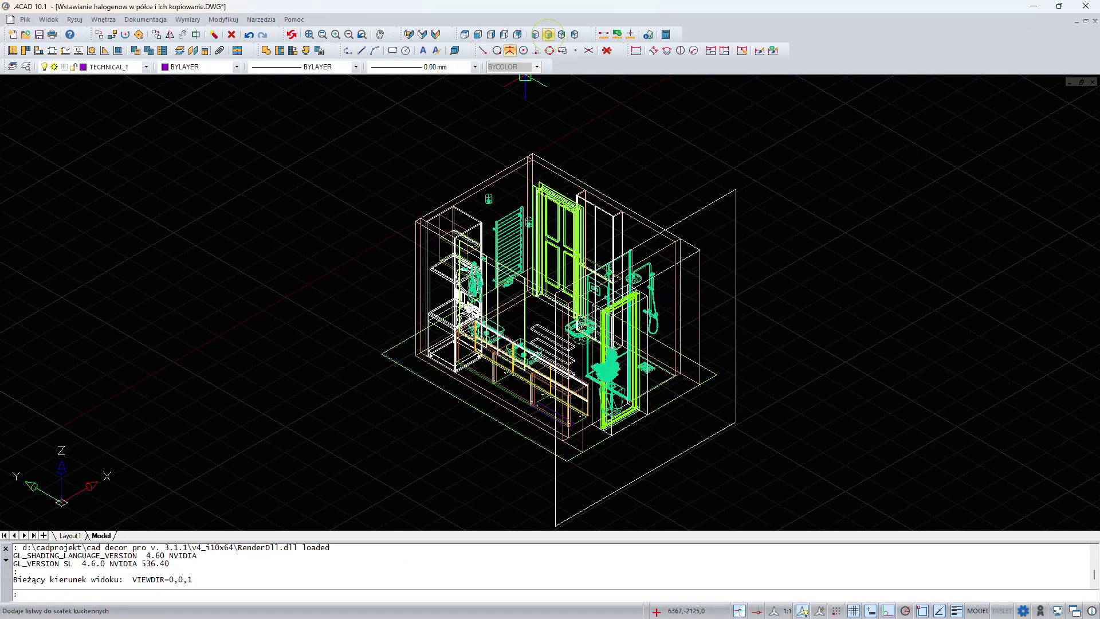
left_click(547, 36)
left_click(563, 36)
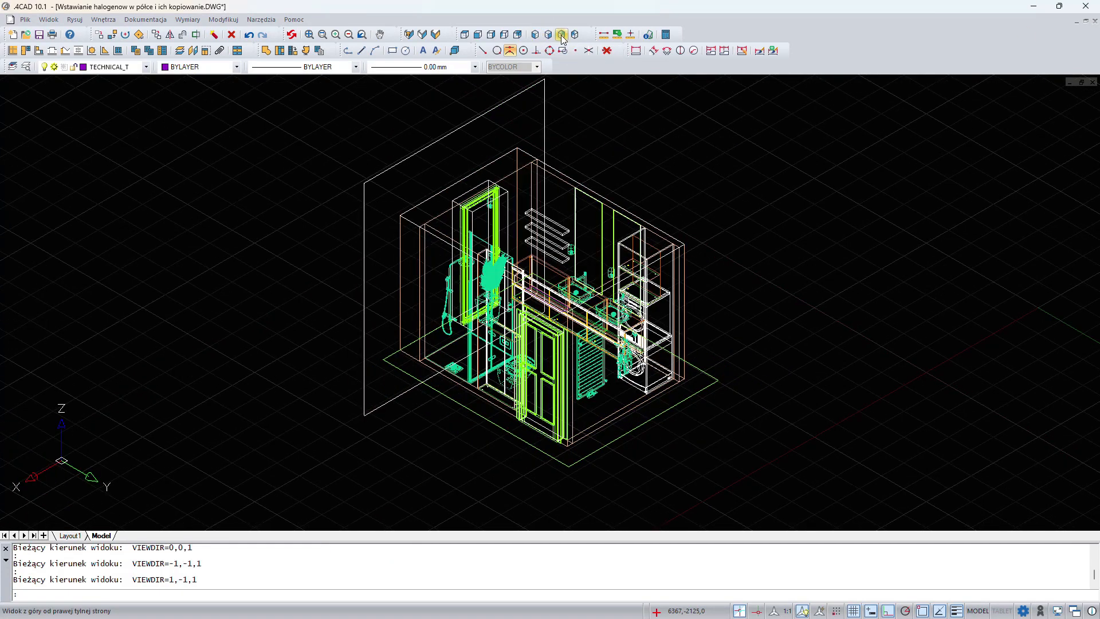
scroll(524, 263, "up", 6)
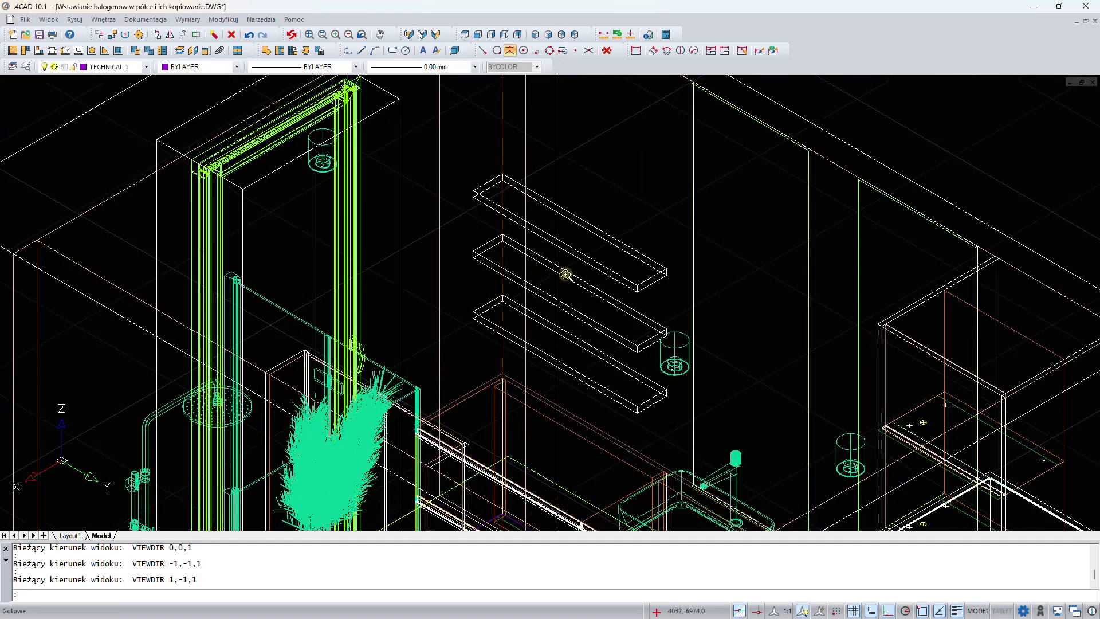
scroll(524, 264, "up", 4)
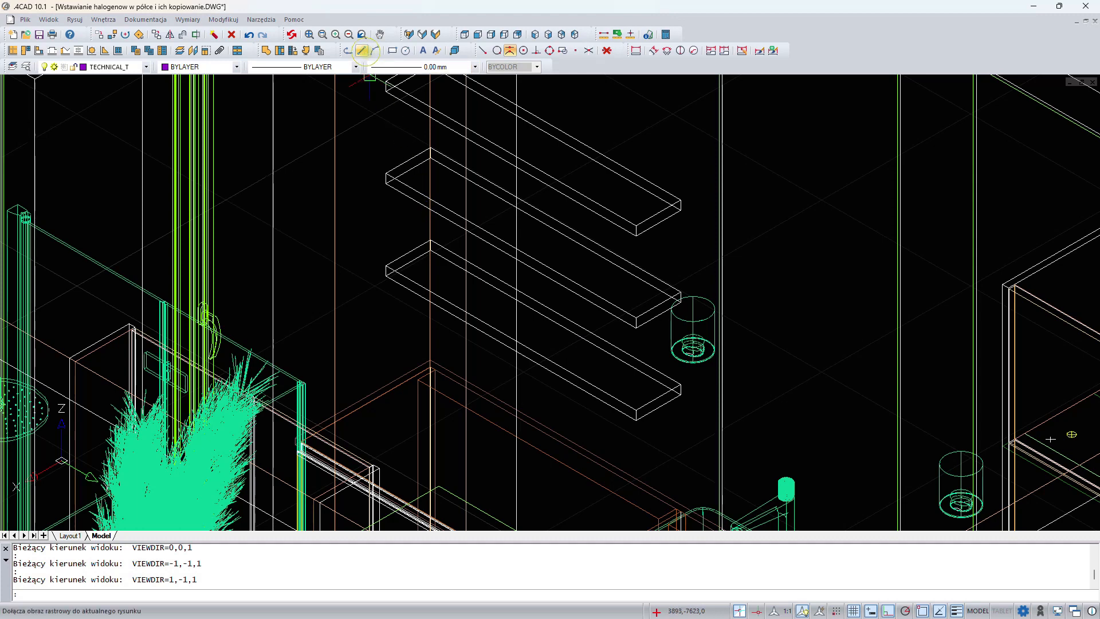
left_click(364, 51)
scroll(405, 239, "up", 2)
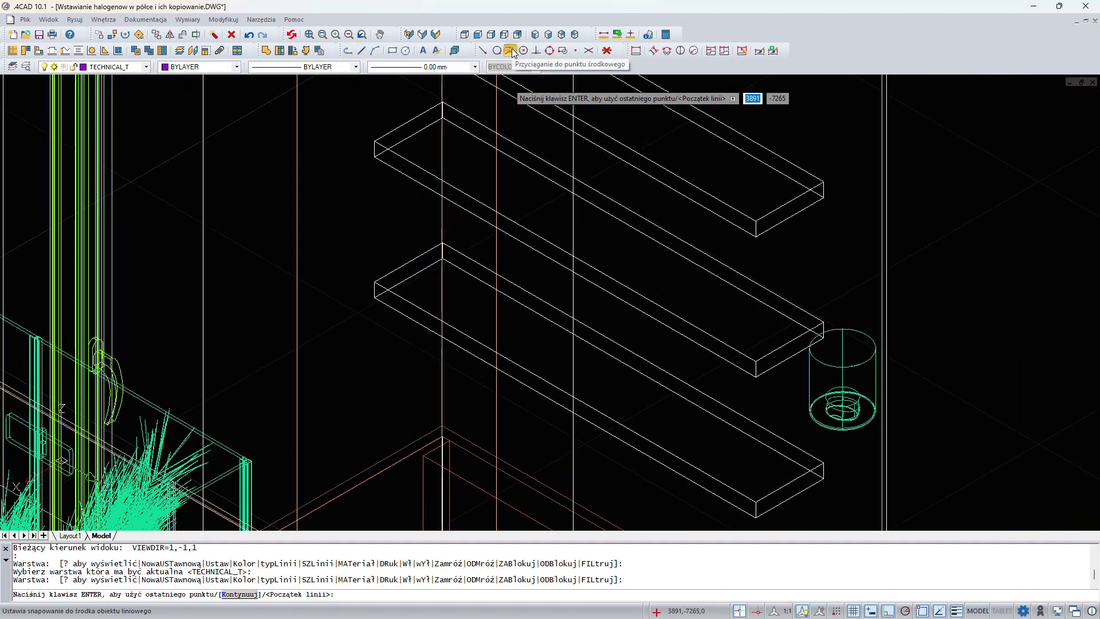
left_click(412, 276)
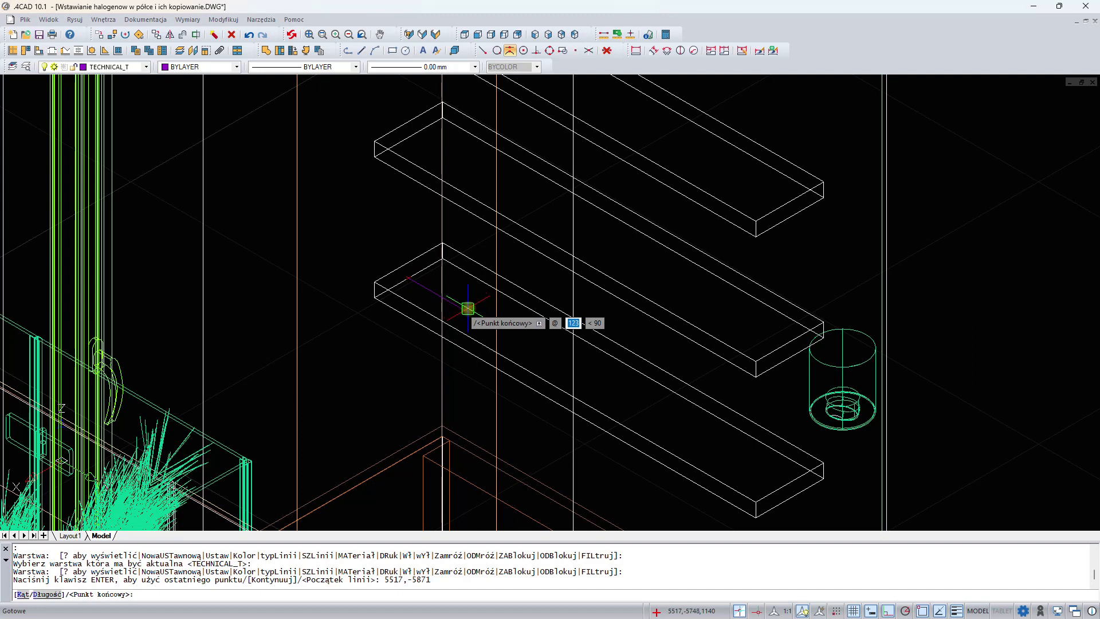
type("200")
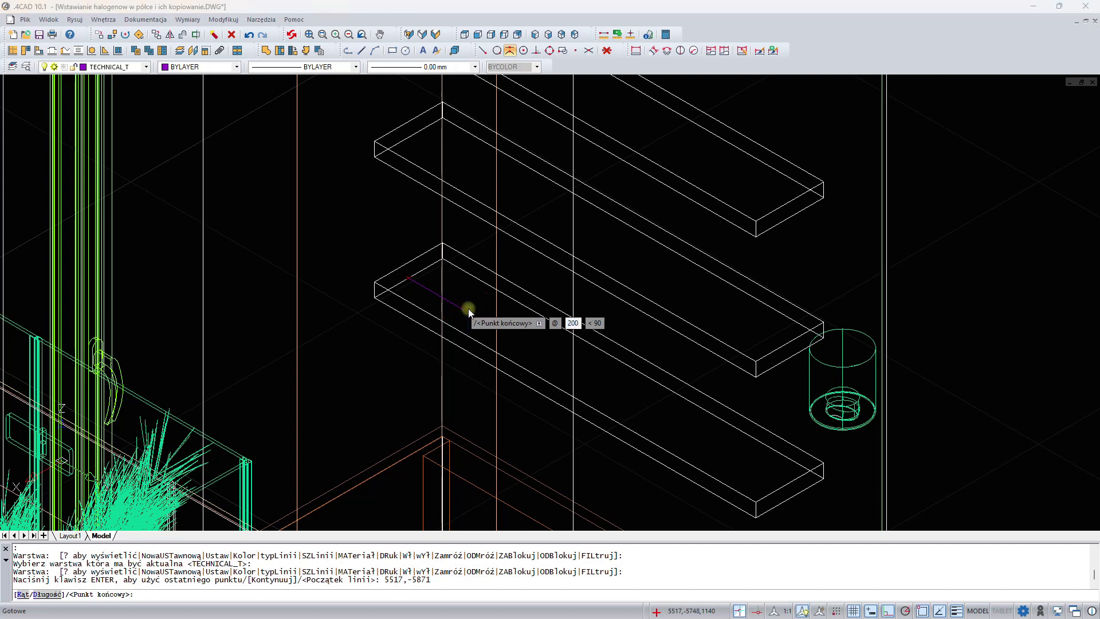
key("Return")
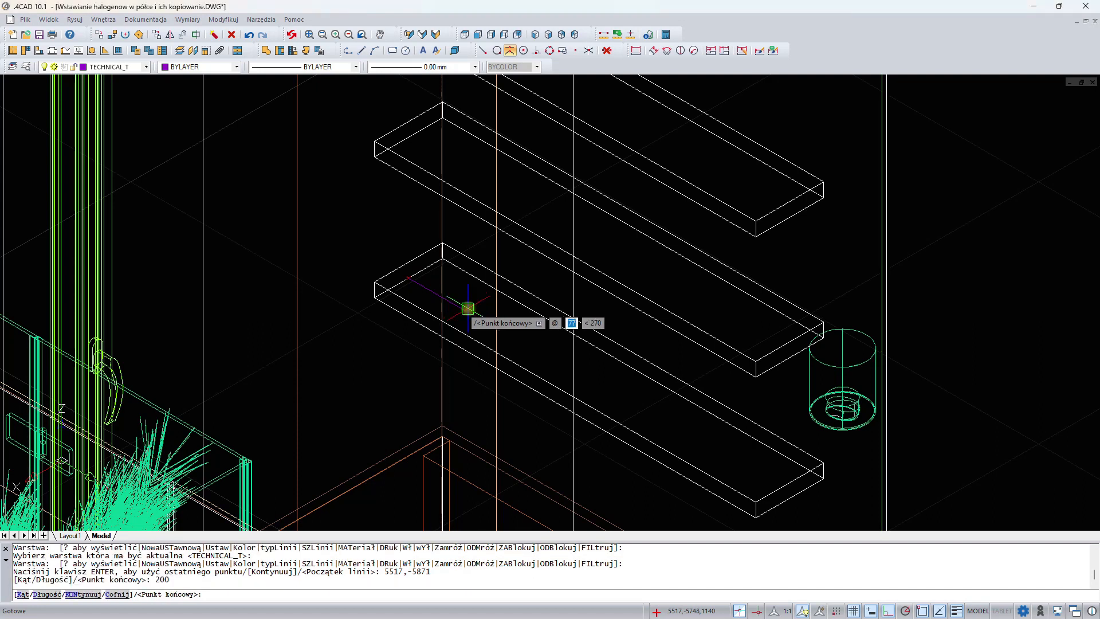
key("Return")
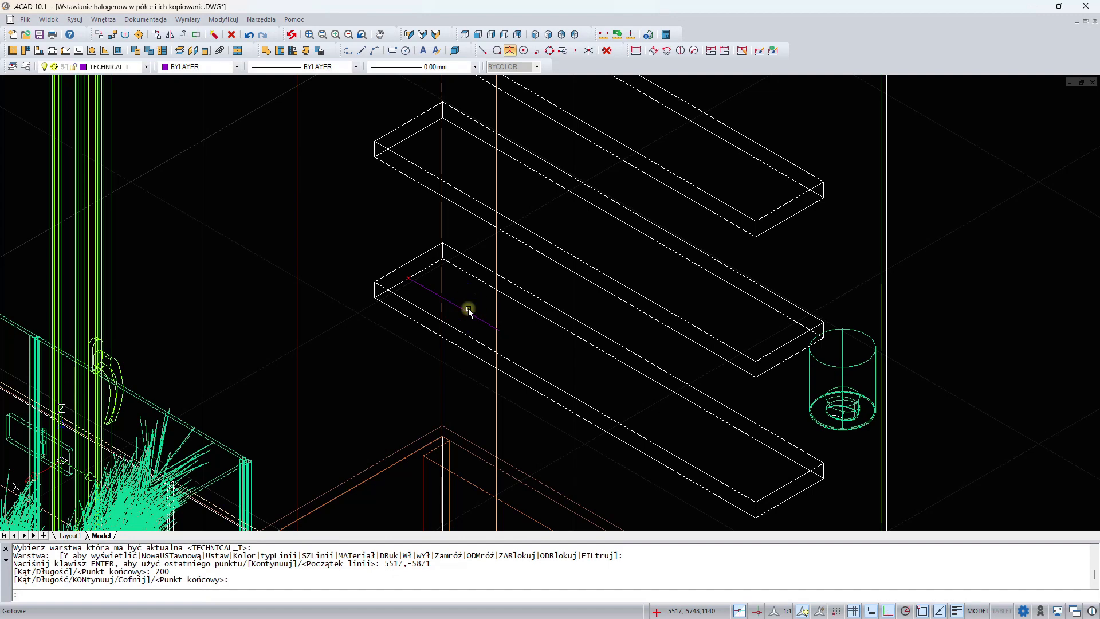
Draw a second 200 mm guide line inward from the midpoint of the lowest shelf's opposite bottom short edge
middle_click_drag(673, 417, 534, 290)
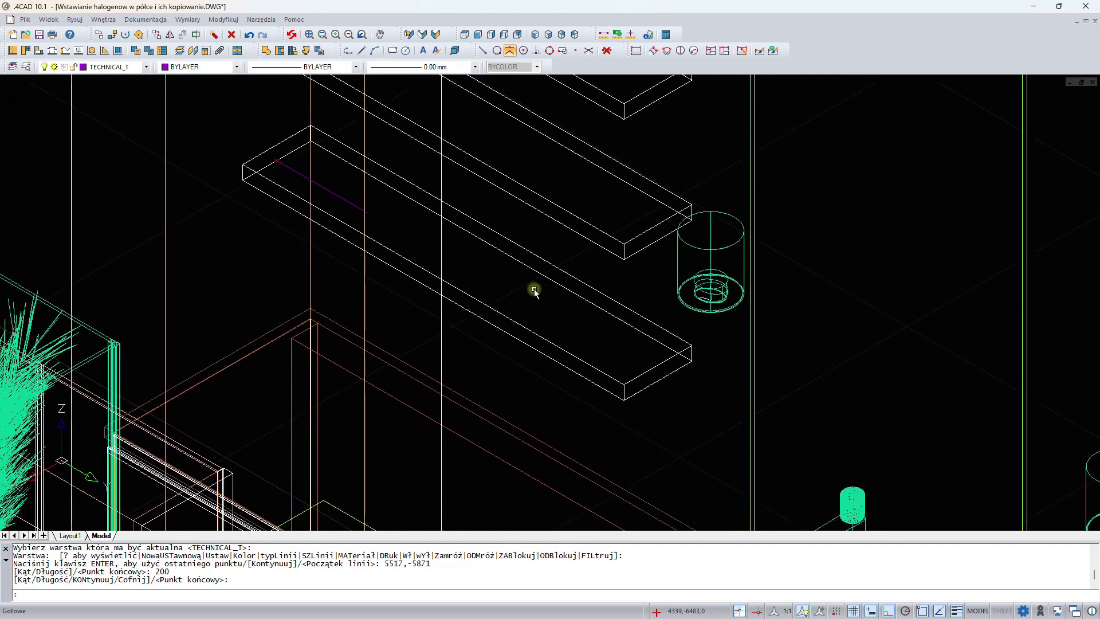
key("Return")
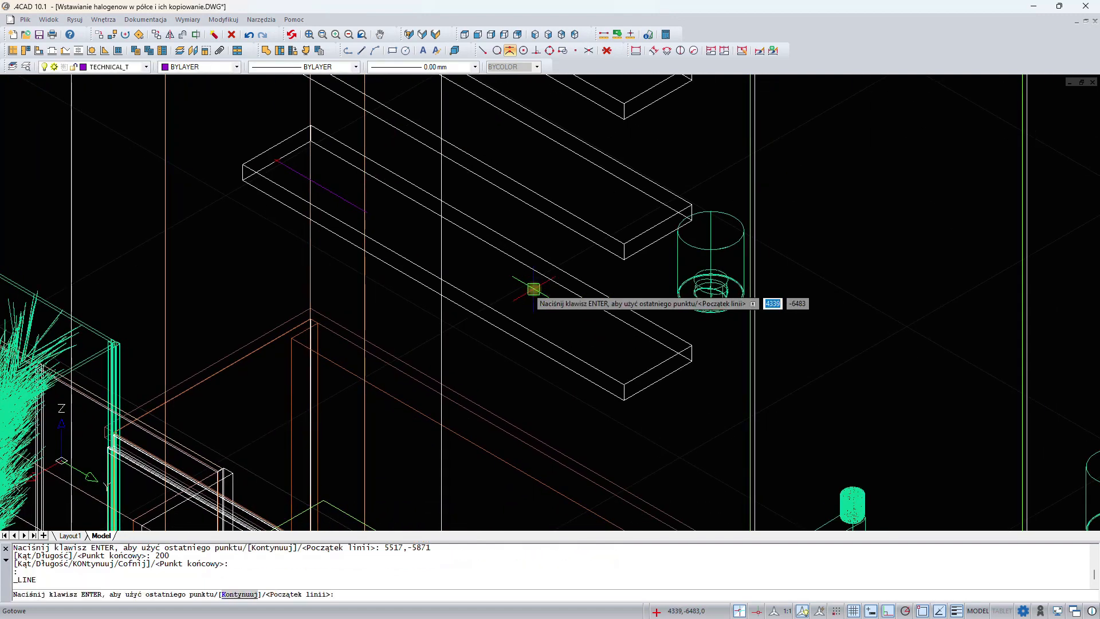
left_click(658, 381)
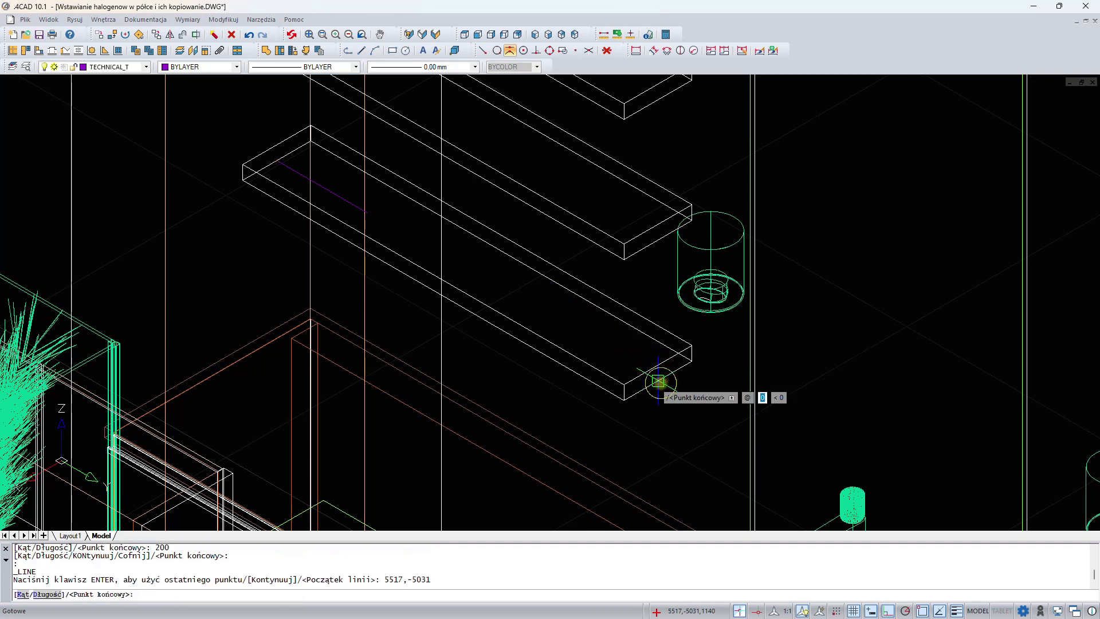
type("200")
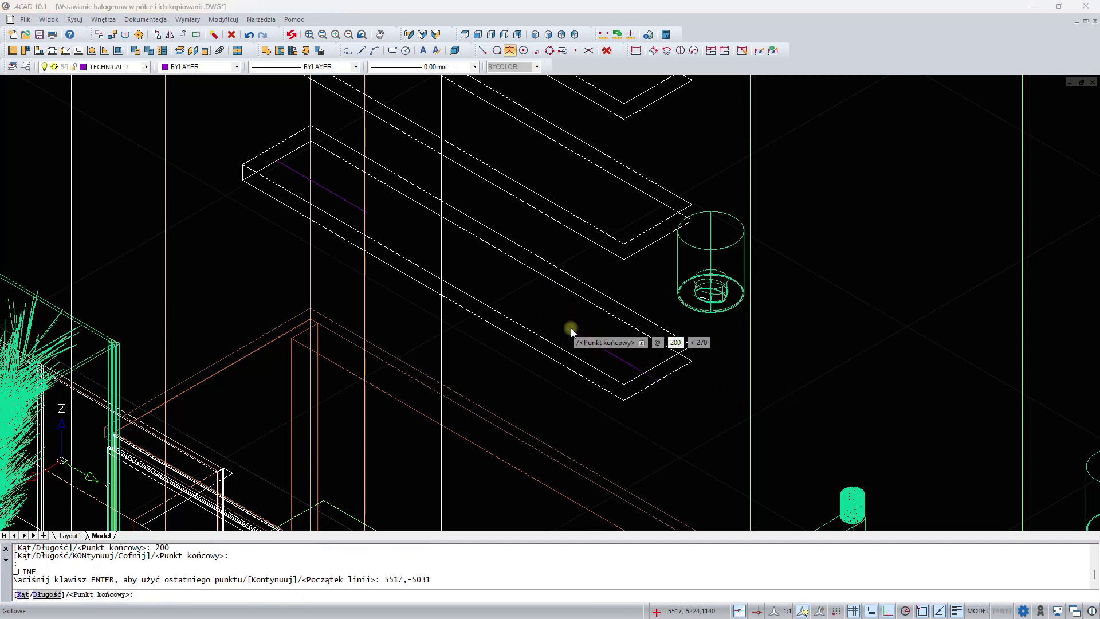
key("Return")
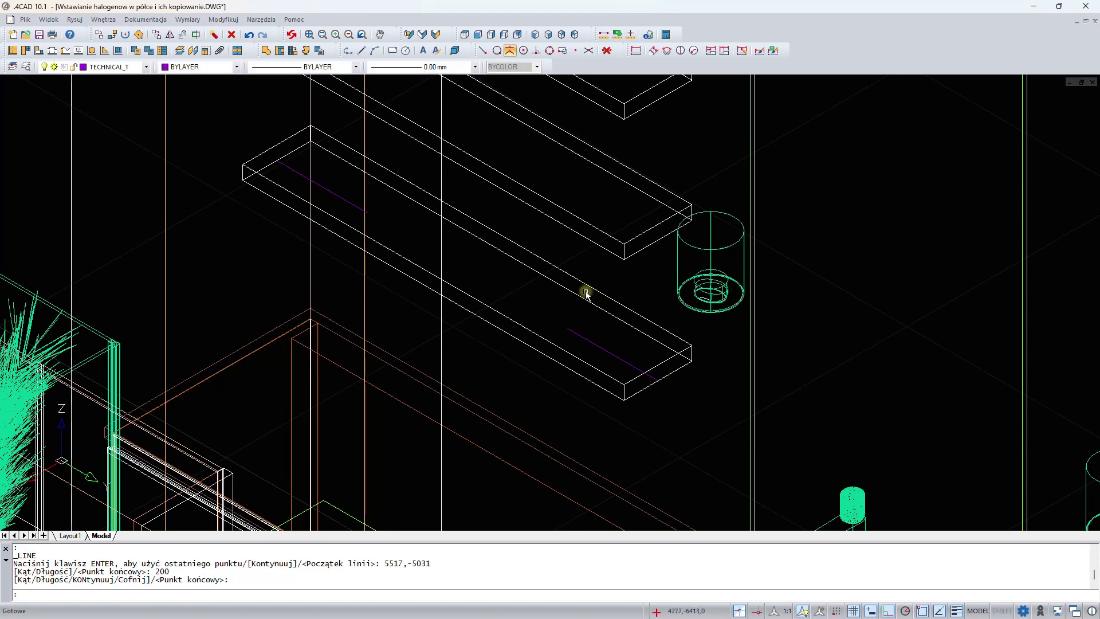
With endpoint snapping, insert the halogen 7 ceiling lamp at an indicated level (wskazany) on the inner end of the second guide line
left_click(483, 53)
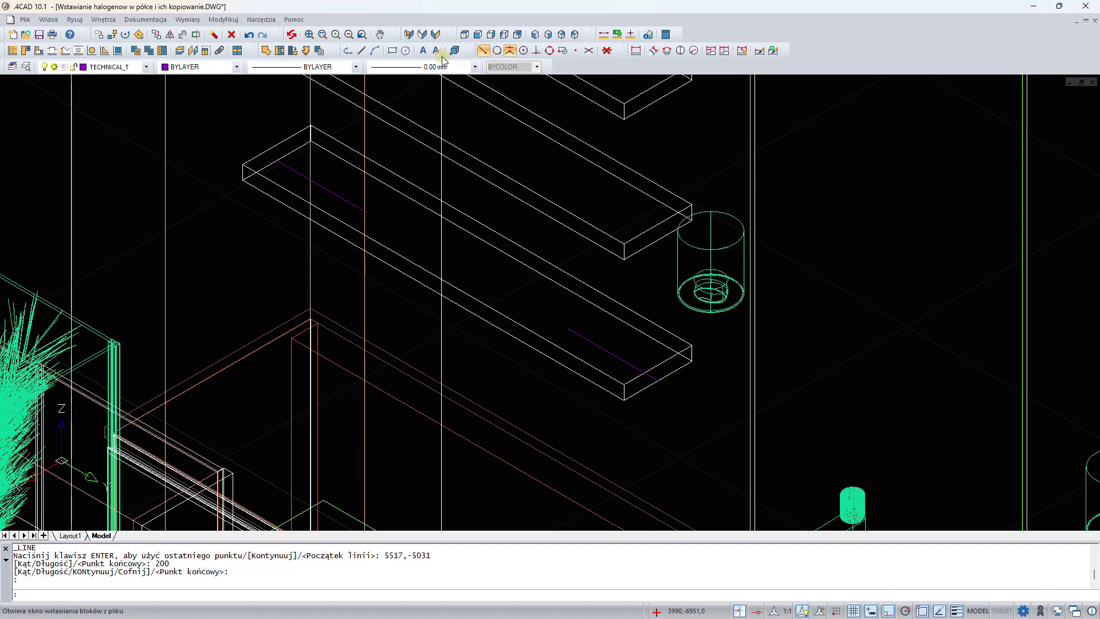
left_click(306, 51)
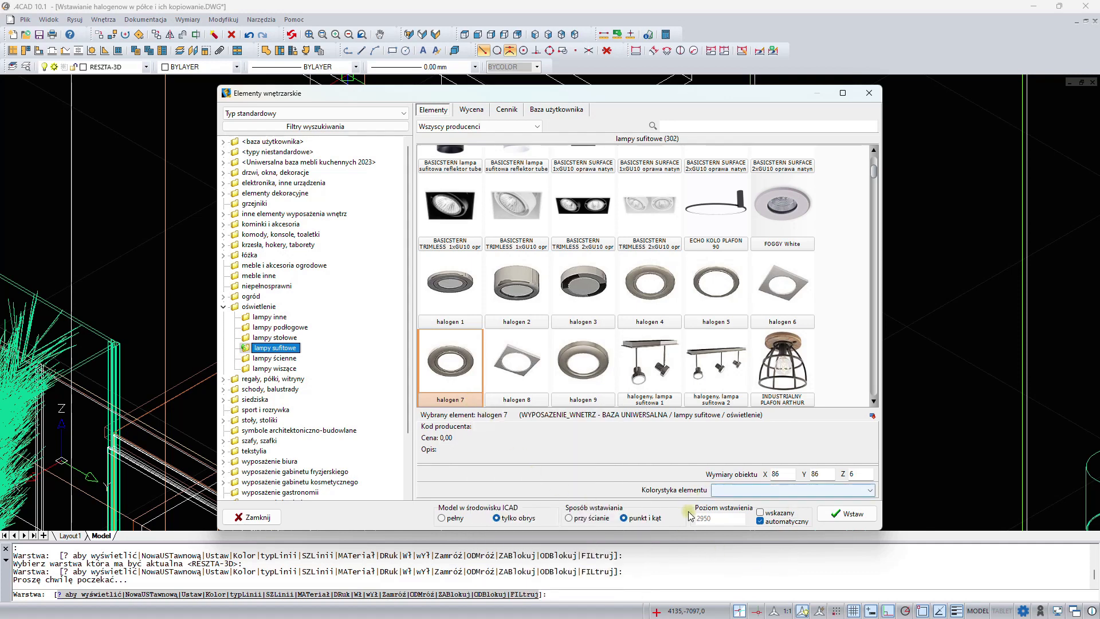
left_click(760, 512)
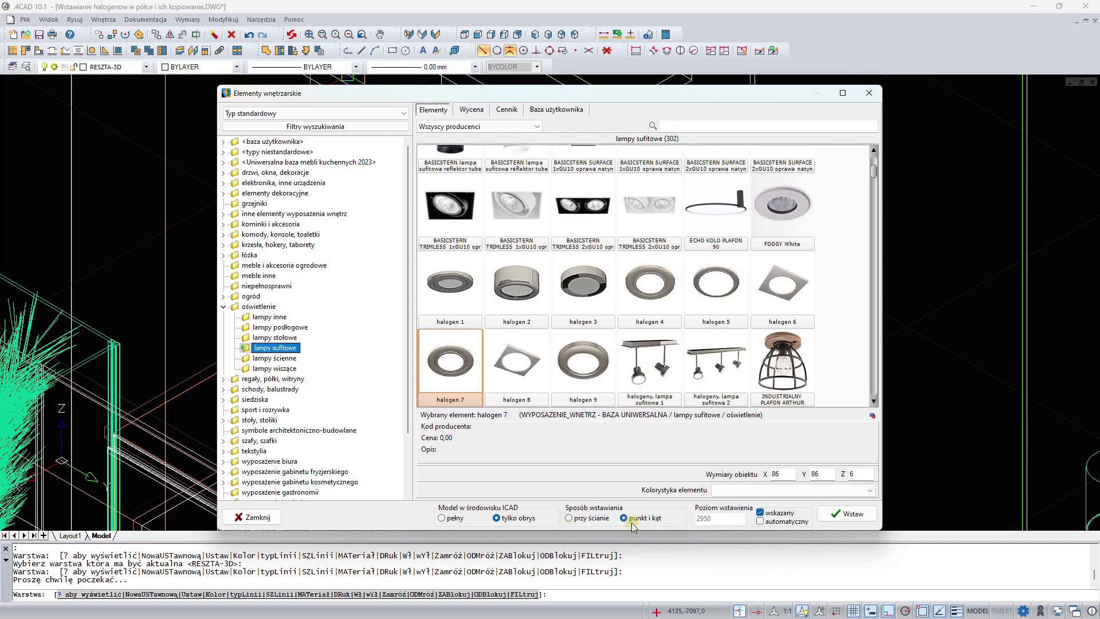
left_click(852, 514)
scroll(602, 336, "up", 2)
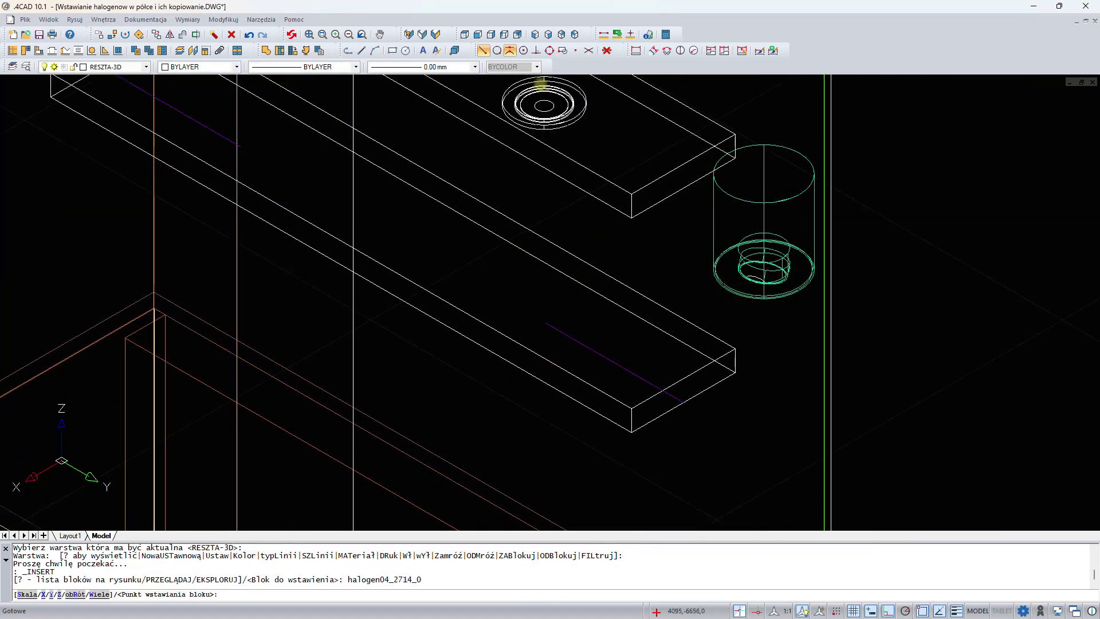
left_click(484, 52)
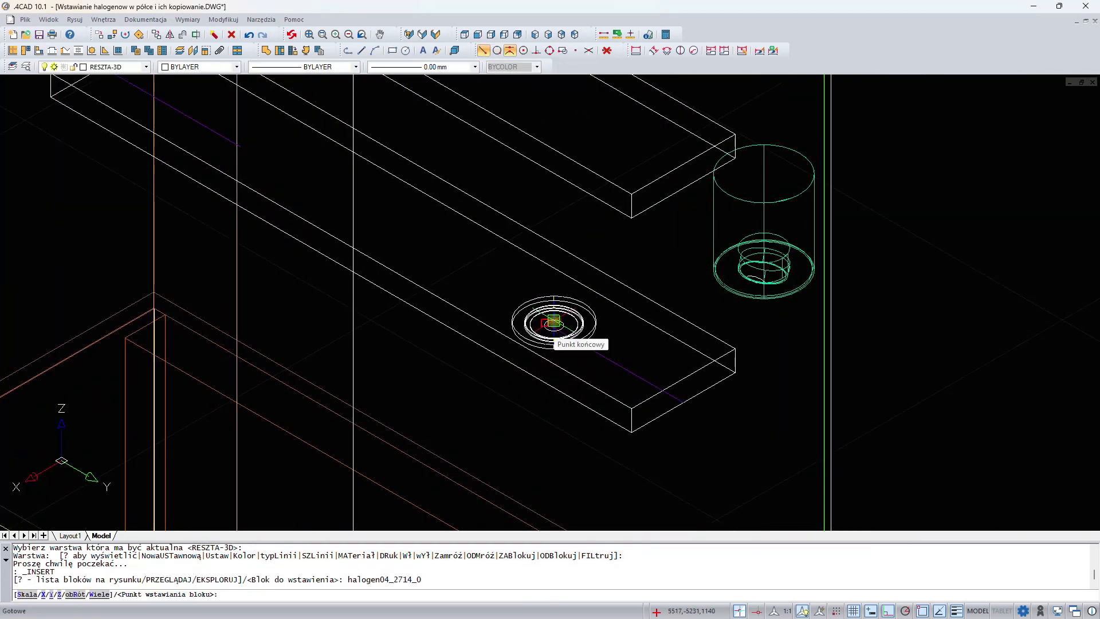
left_click(553, 321)
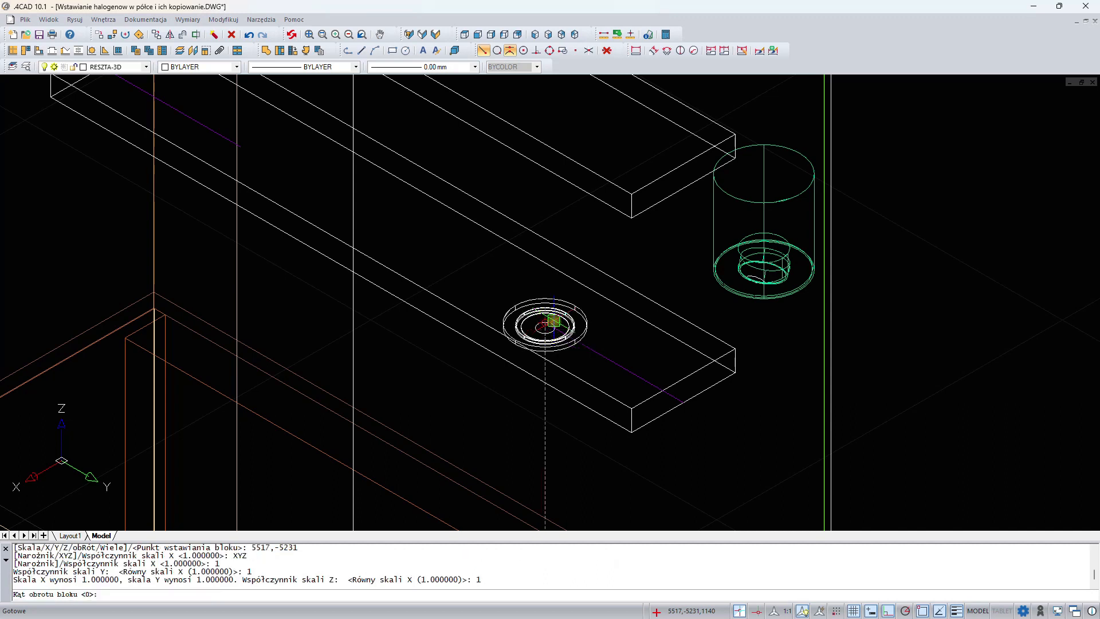
Insert another halogen 7 lamp at the inner end of the shower-side guide line, with a 90° block rotation
middle_click_drag(465, 265, 616, 371)
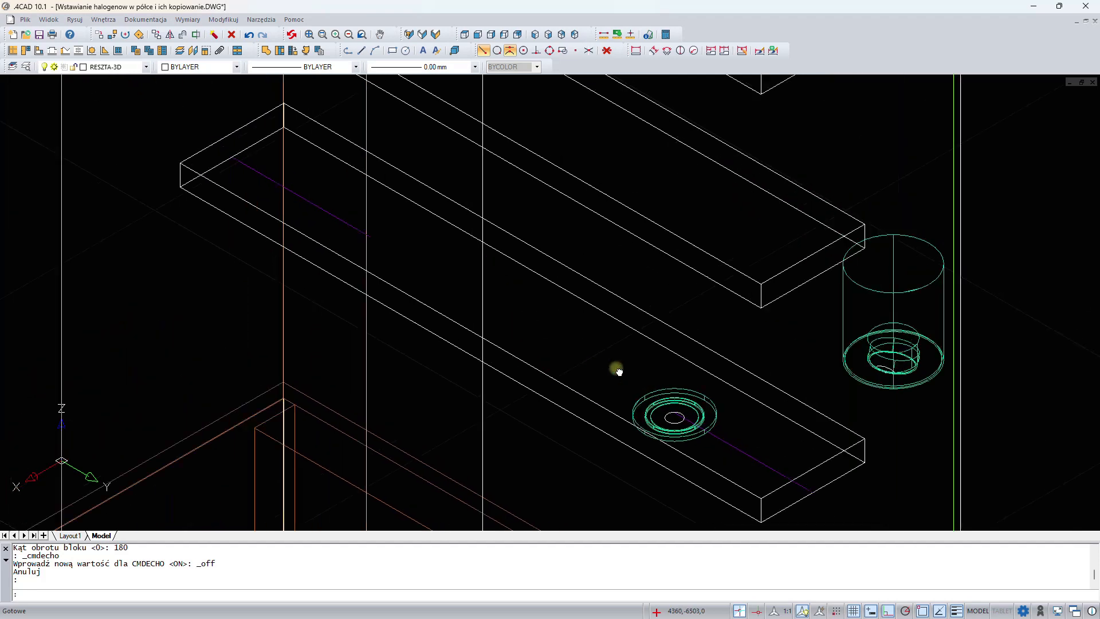
right_click(418, 253)
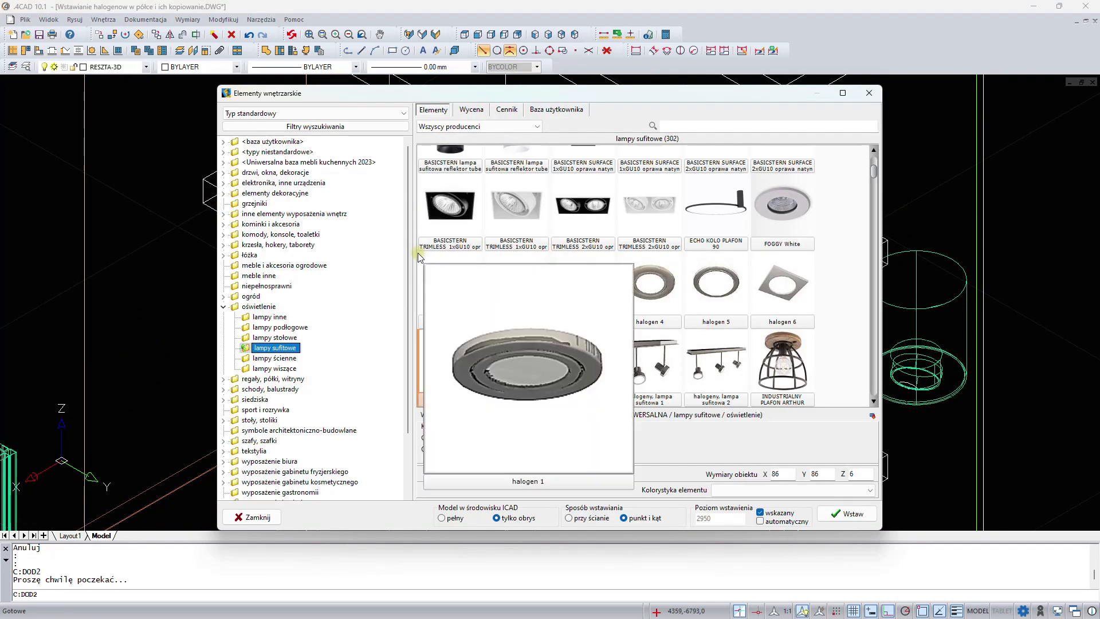
left_click(847, 514)
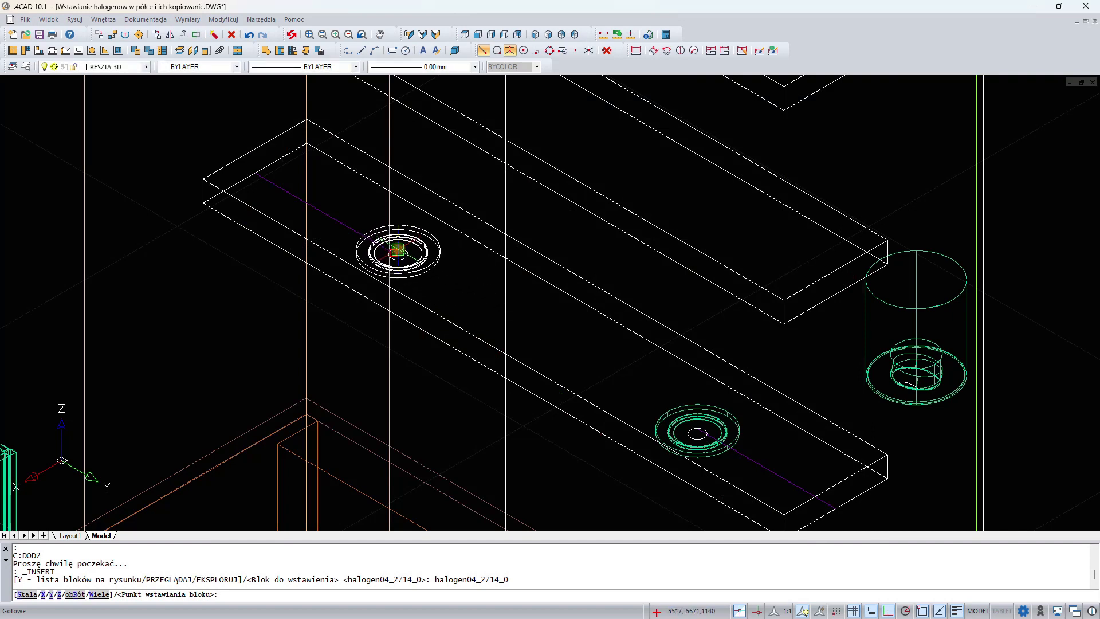
left_click(397, 250)
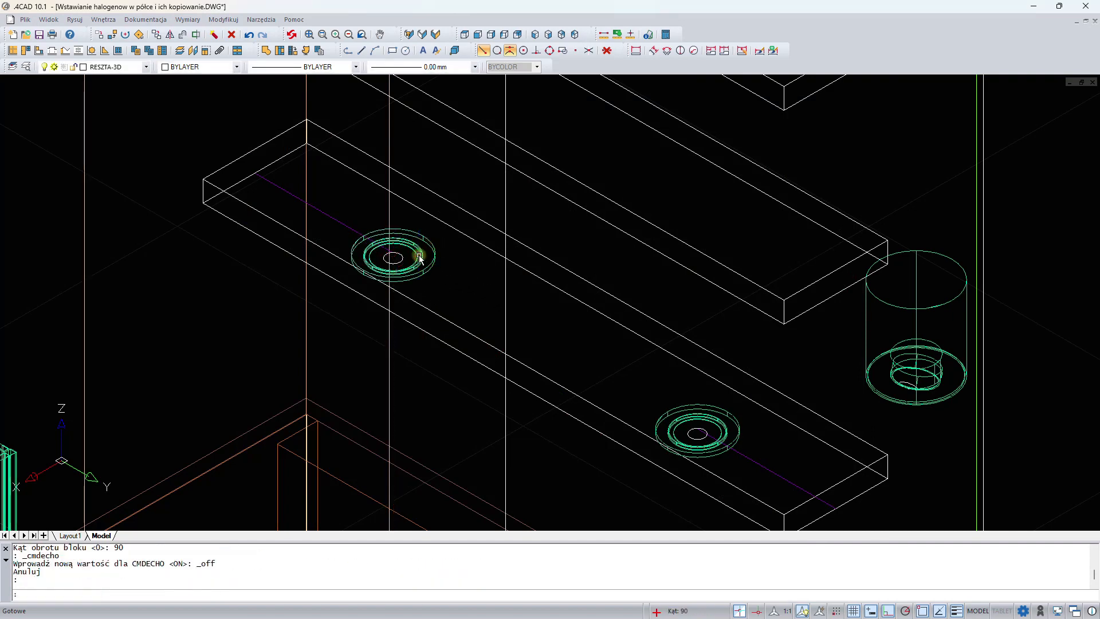
Delete both guide lines from the underside of the lowest shelf
scroll(419, 256, "down", 2)
scroll(457, 287, "down", 2)
scroll(479, 297, "up", 1)
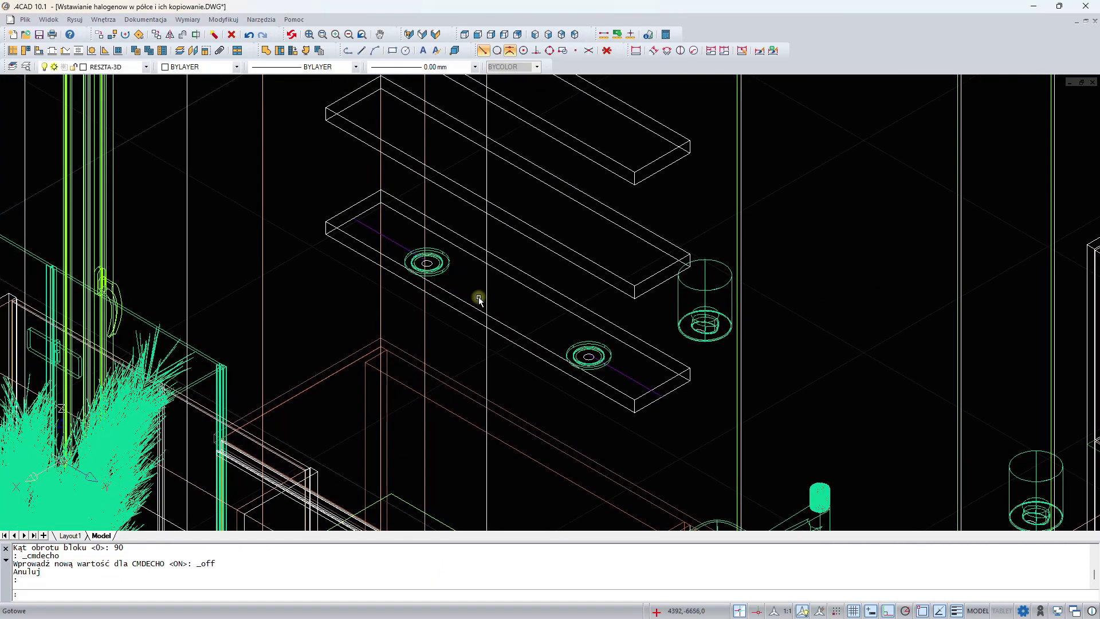
left_click(402, 245)
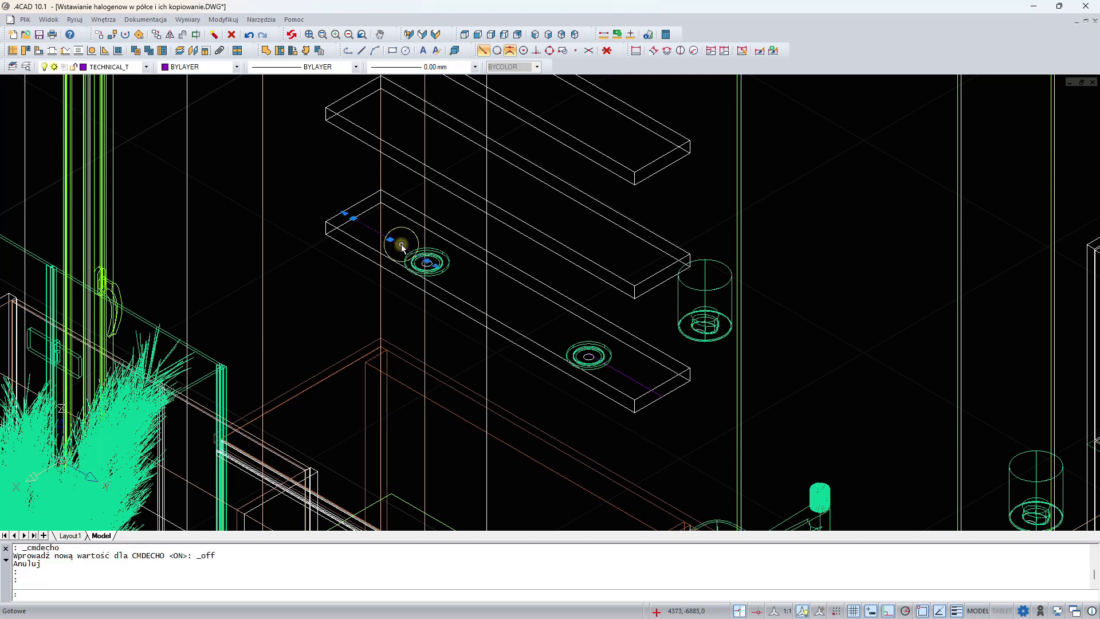
left_click(641, 383)
key("Escape")
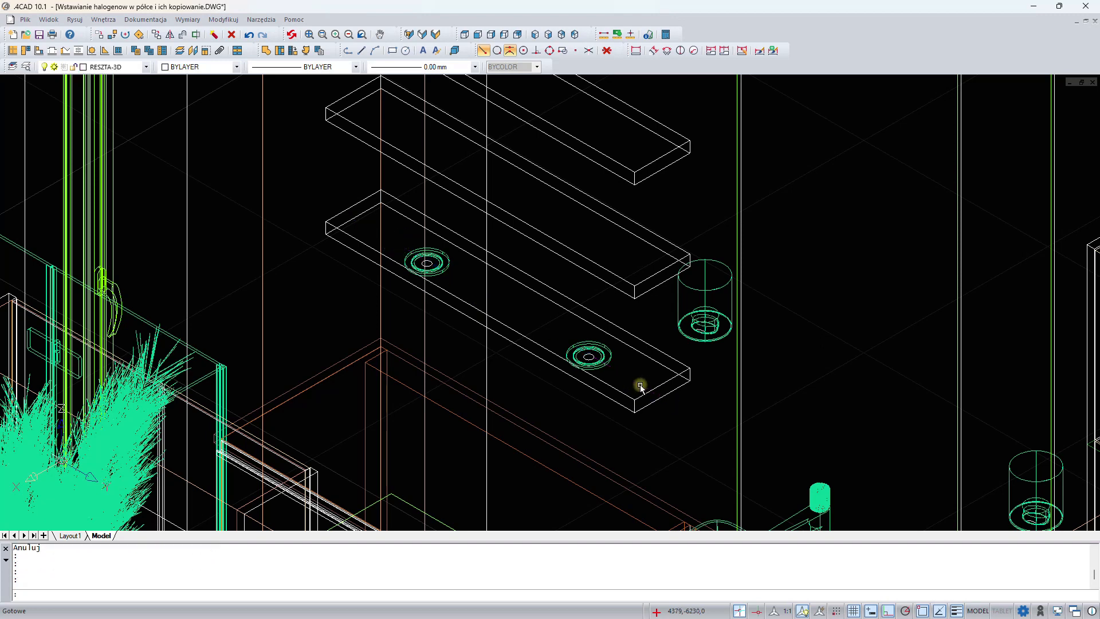
Copy both halogens from a bottom corner of the lowest shelf to the matching corners of the middle and top shelves
middle_click_drag(522, 247, 544, 299)
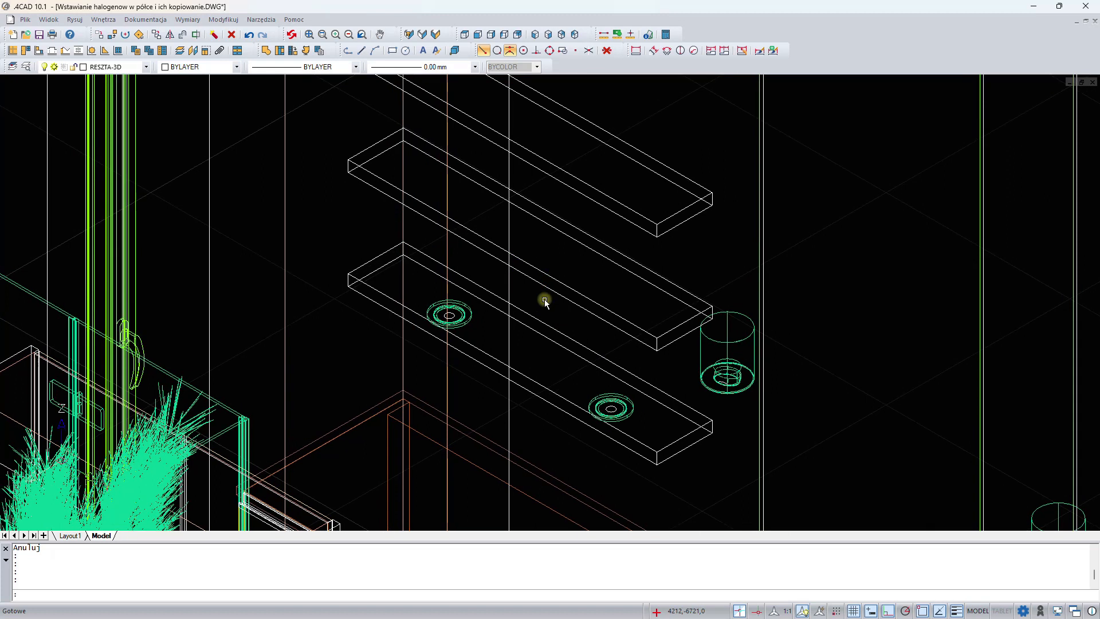
left_click(463, 319)
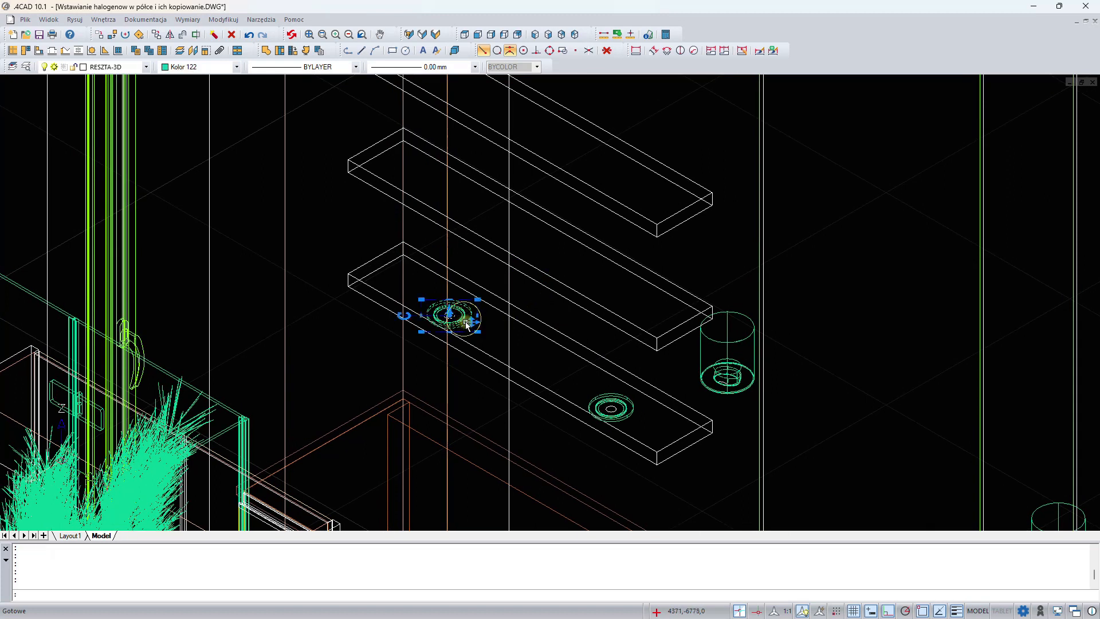
left_click(604, 401)
right_click(818, 355)
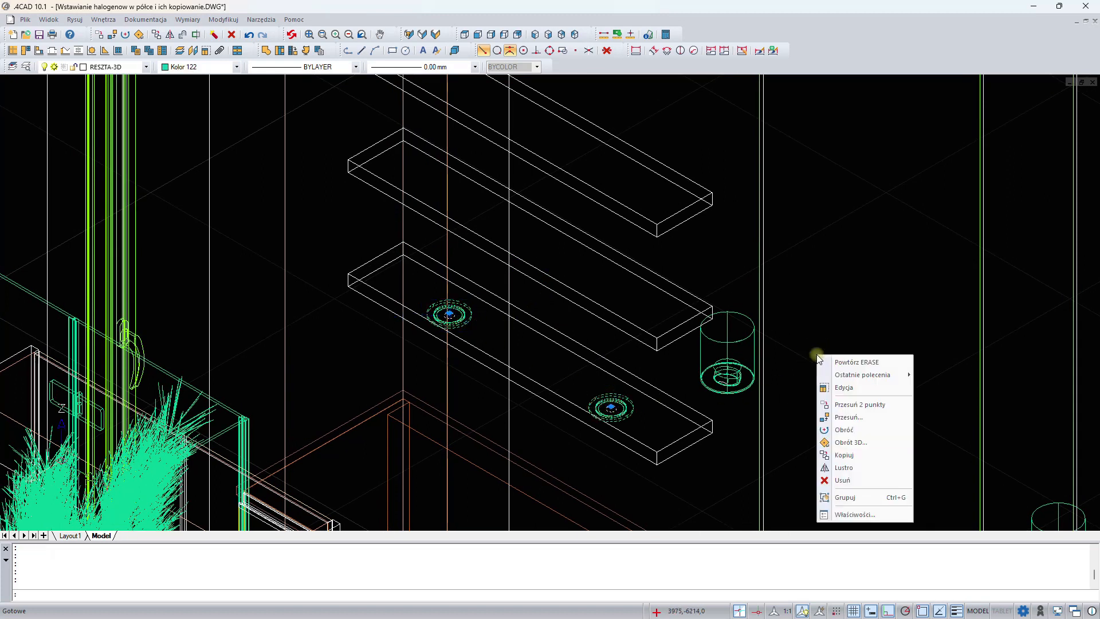
left_click(843, 455)
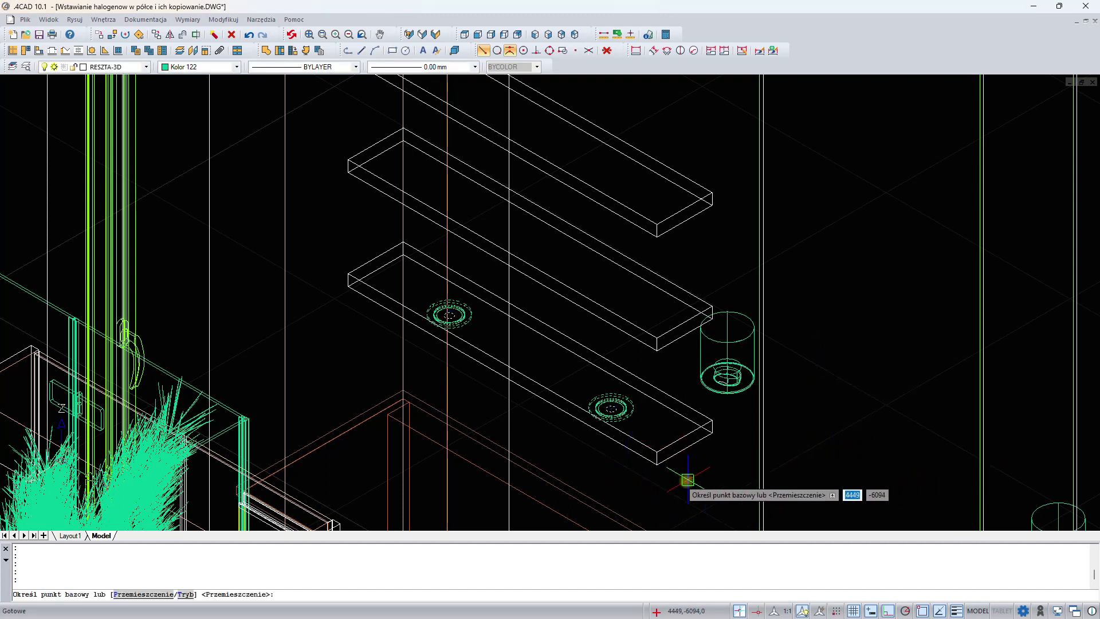
left_click(658, 465)
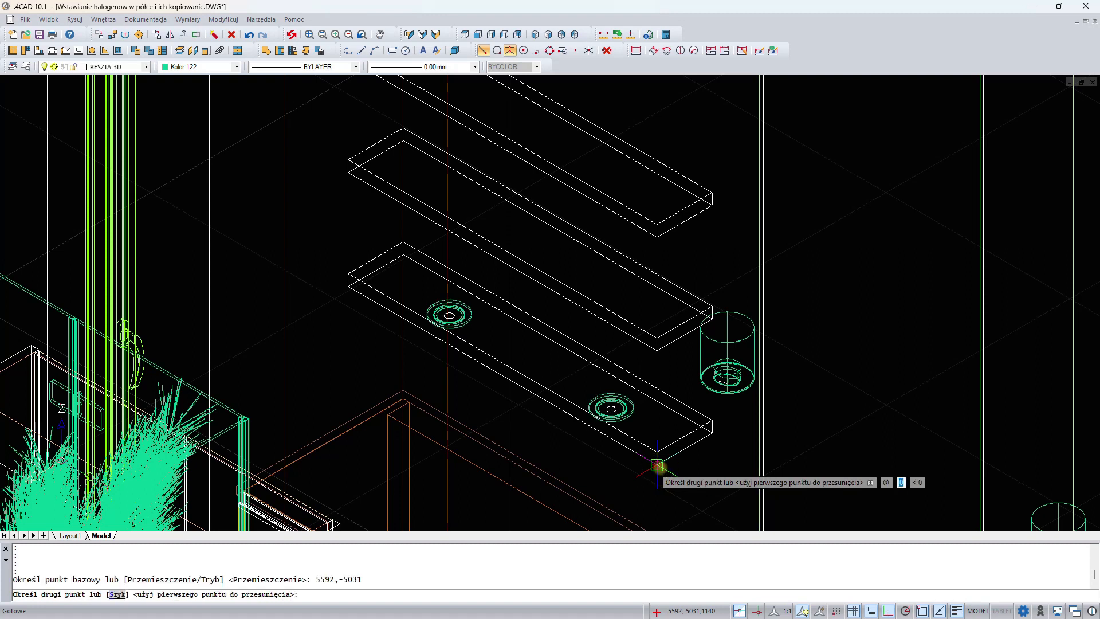
left_click(657, 351)
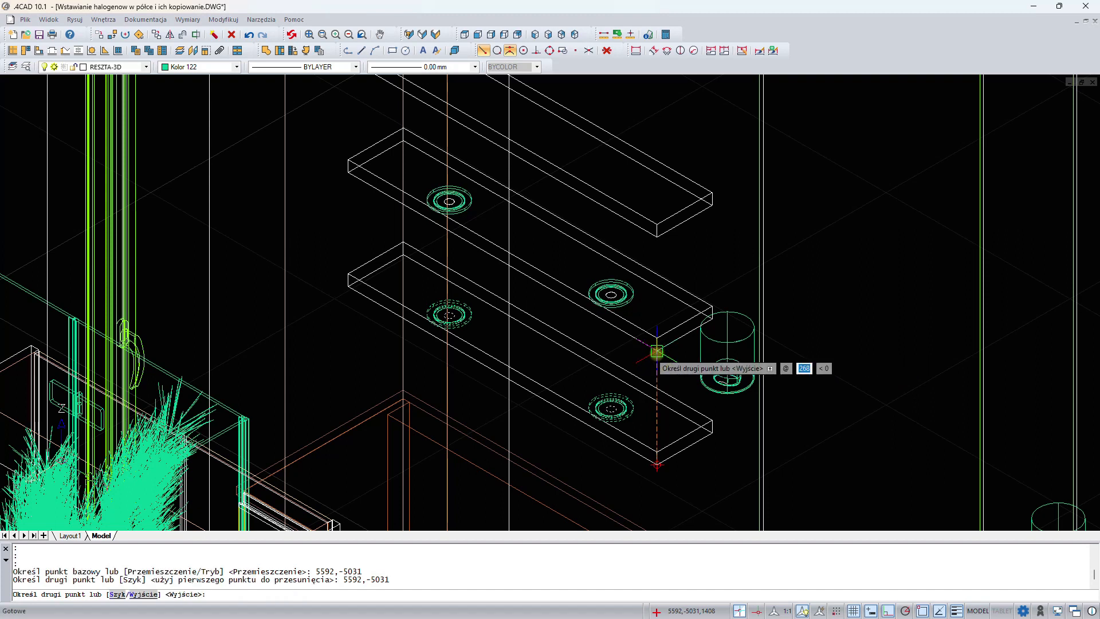
left_click(657, 237)
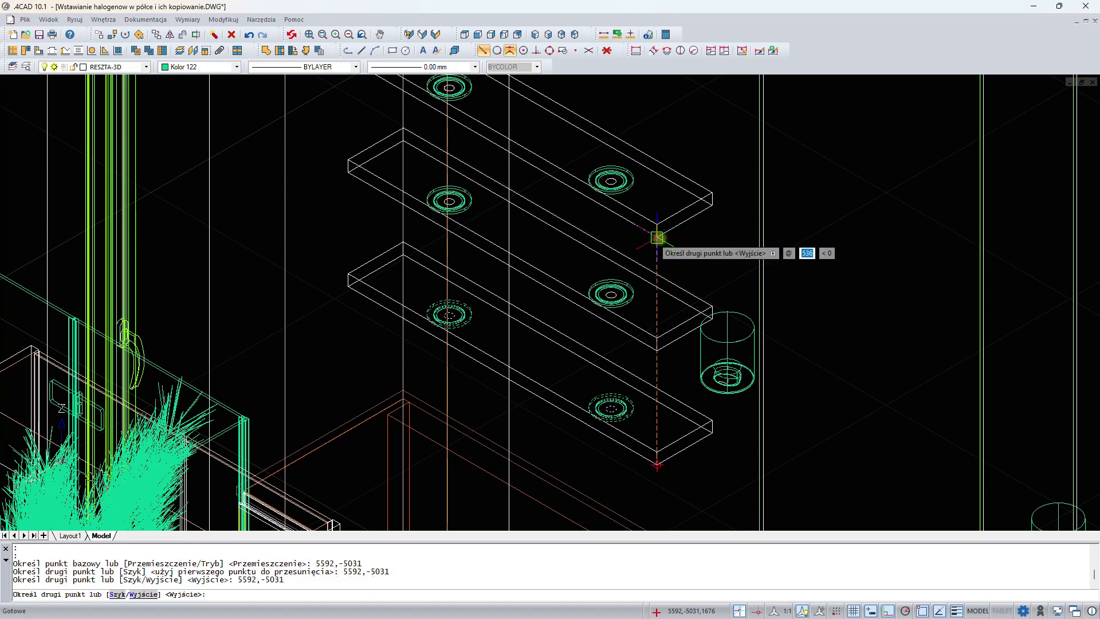
key("Return")
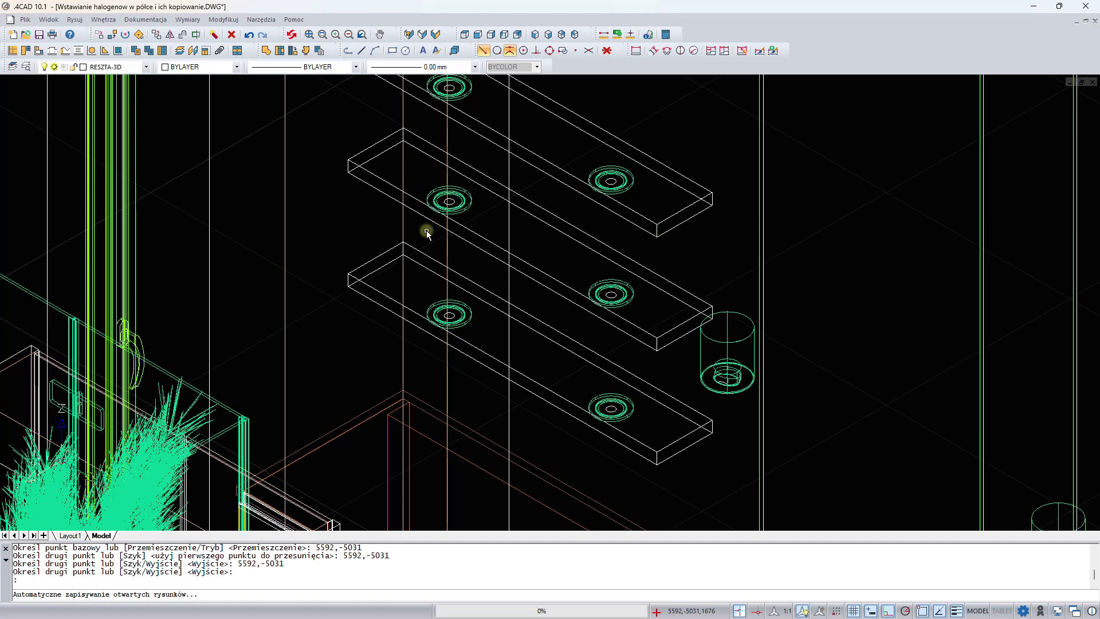
Switch to the CAD Decor PRO visualization and turn on halogen numbering in the light settings
scroll(613, 385, "down", 3)
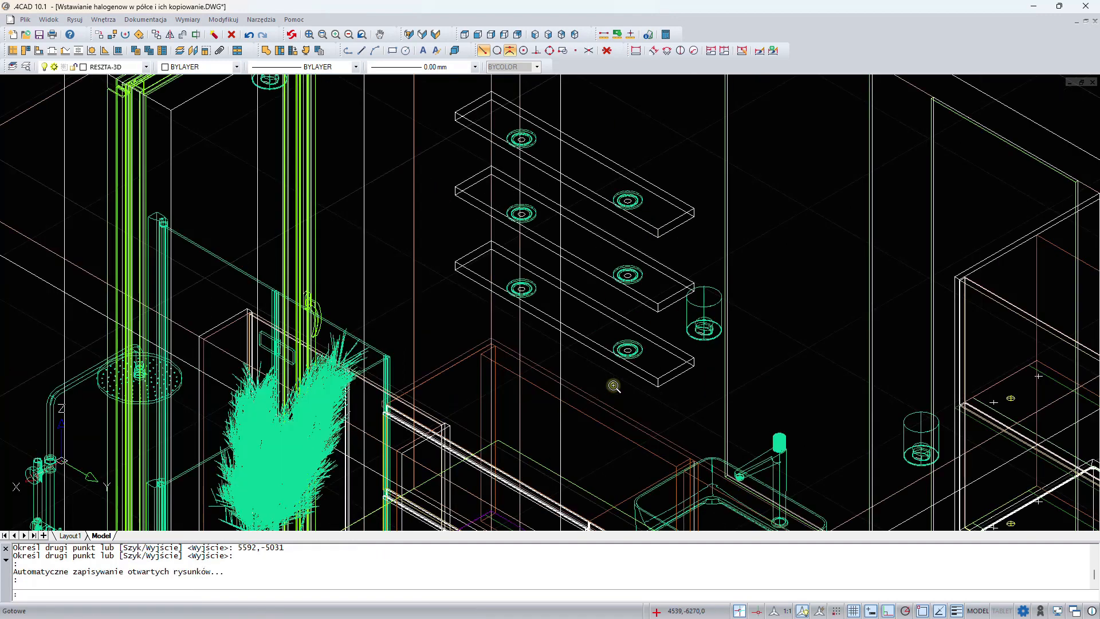
left_click(449, 37)
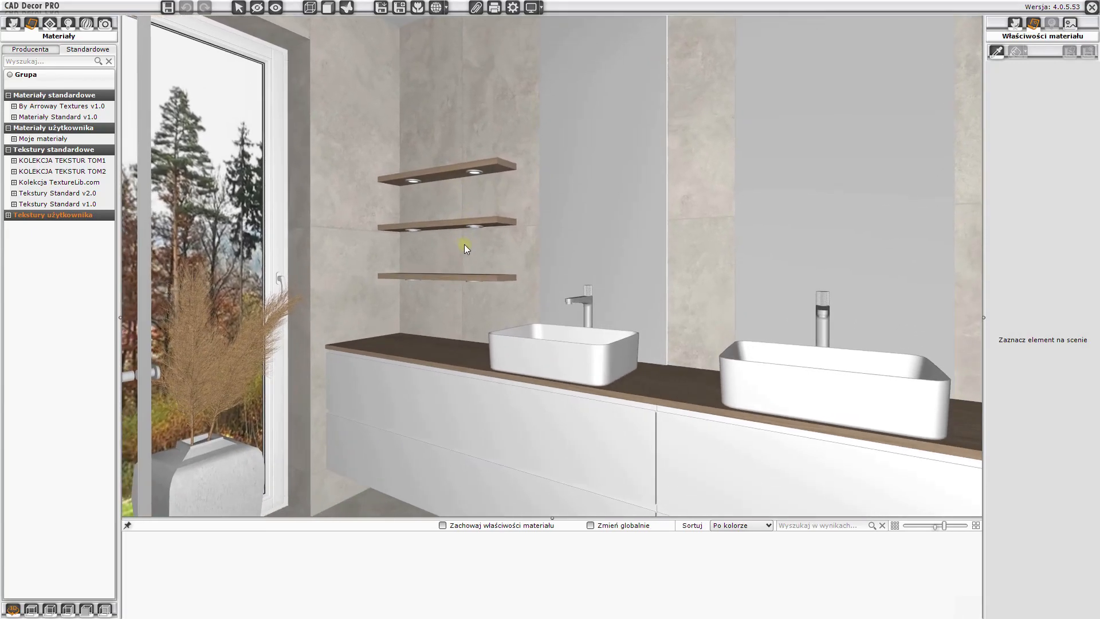
left_click(69, 25)
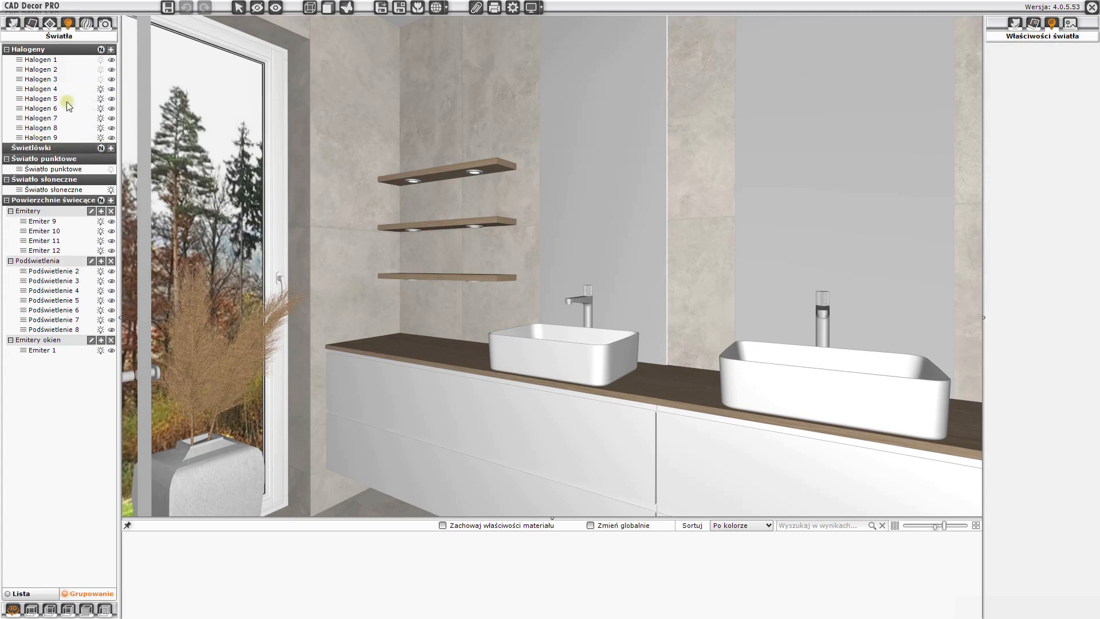
left_click(101, 50)
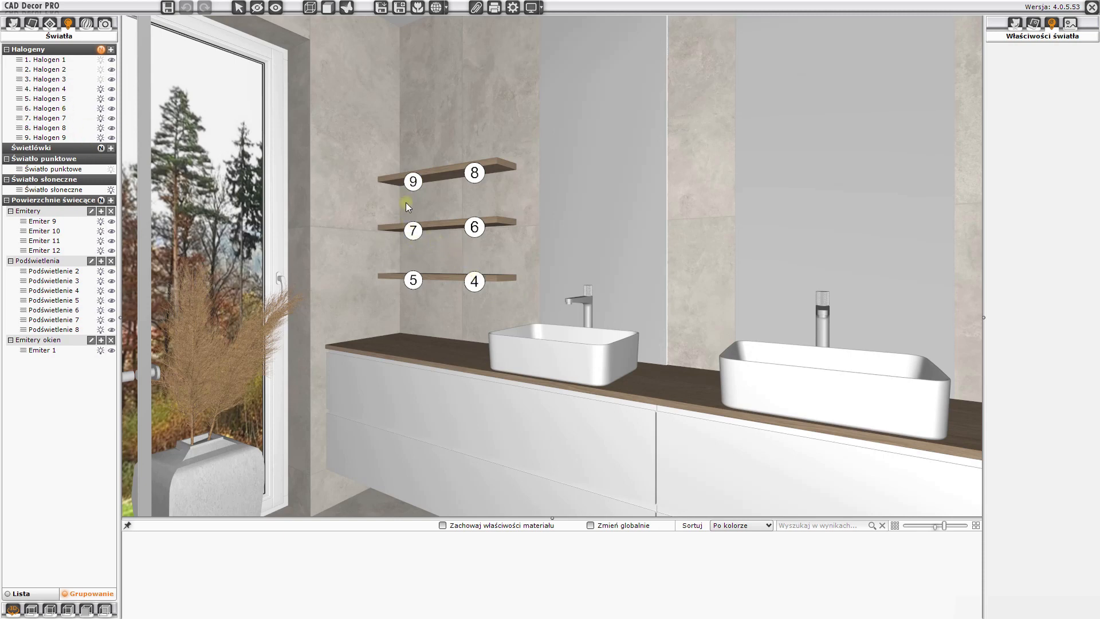
Move Halogen 4 through Halogen 9 into a new light group named "hal półki"
left_click(67, 90)
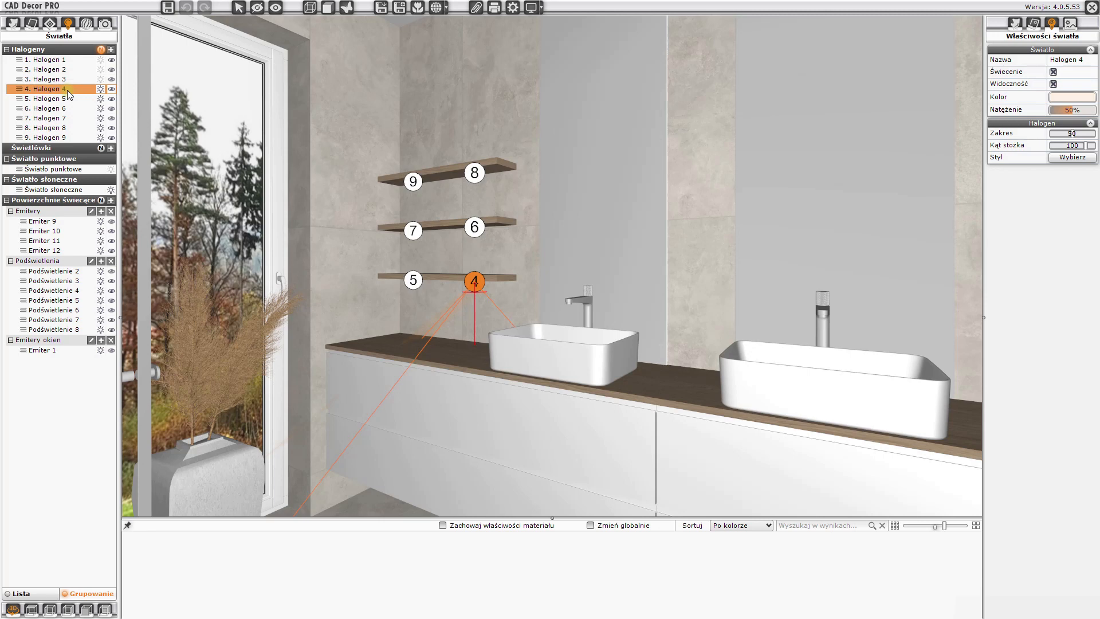
left_click(46, 136, "shift")
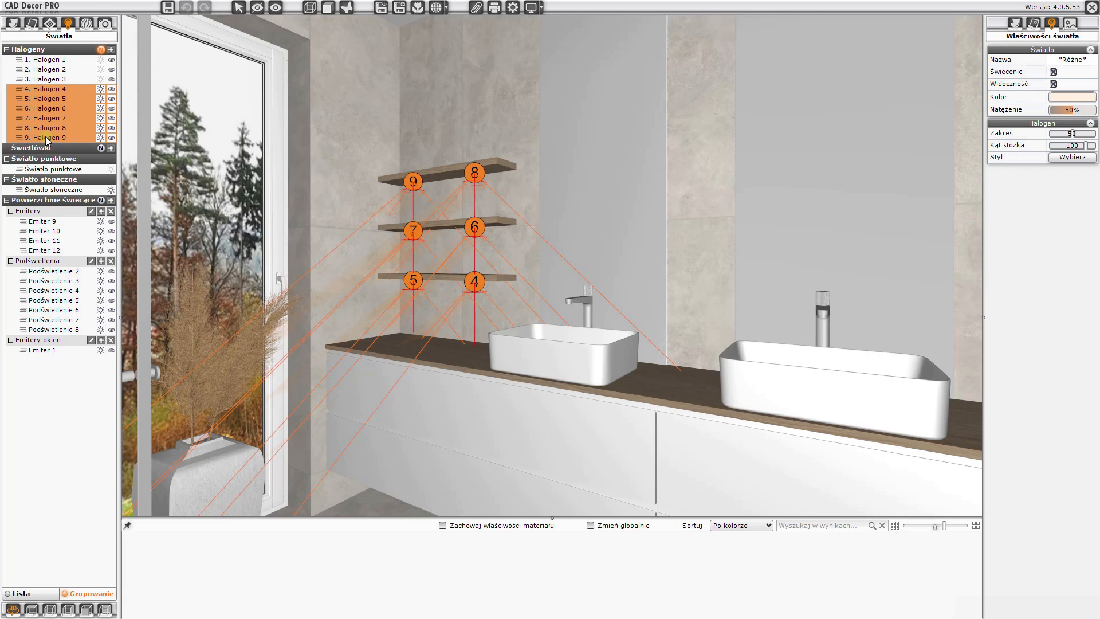
right_click(73, 108)
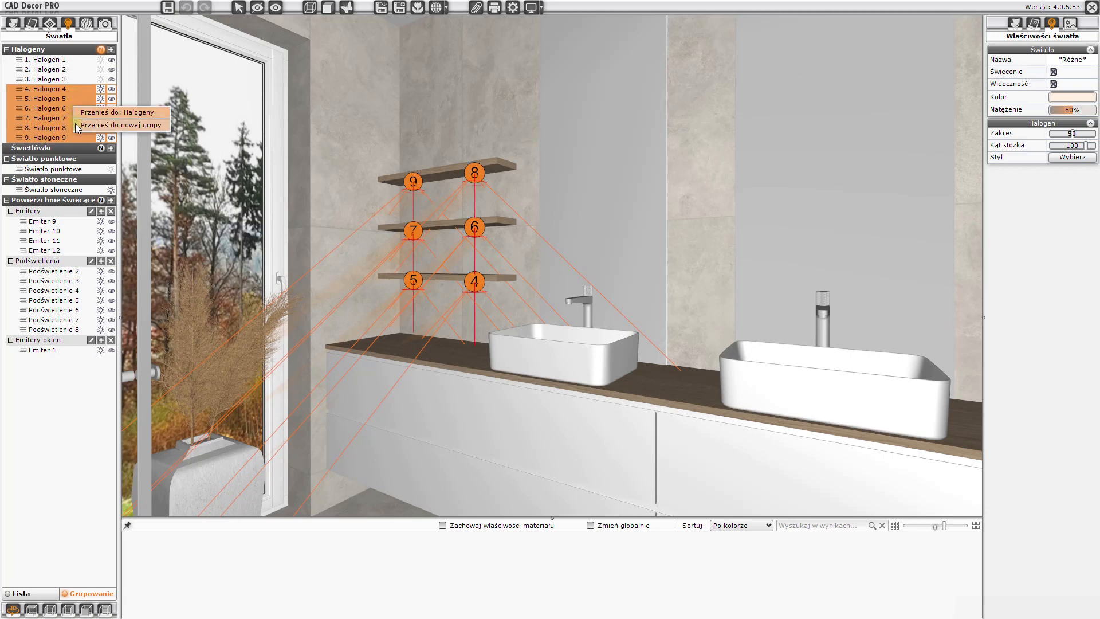
left_click(101, 126)
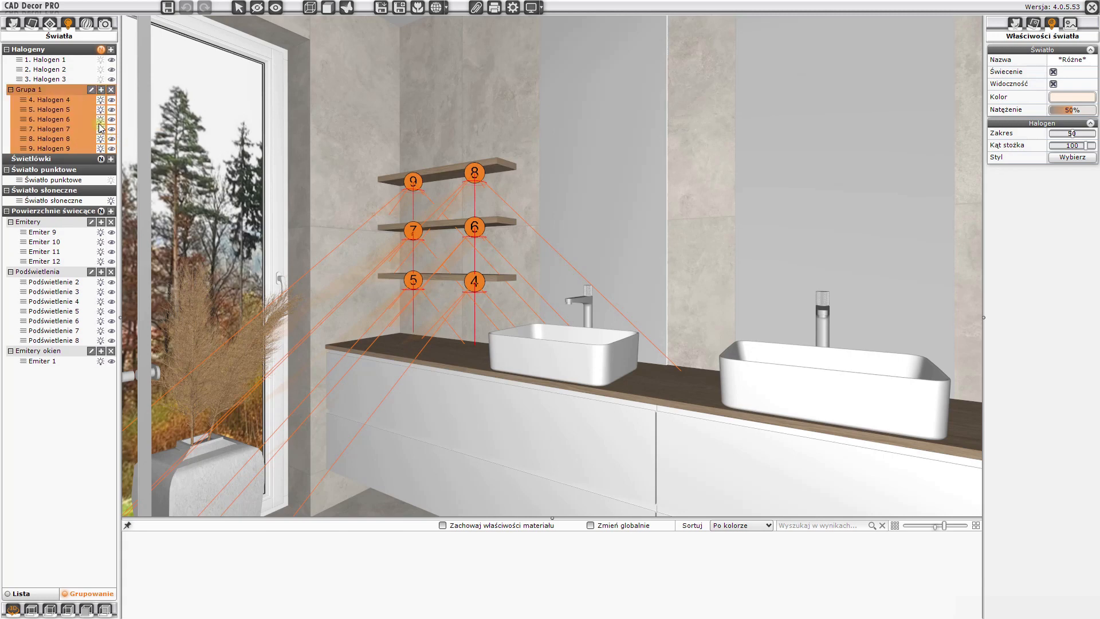
left_click(91, 90)
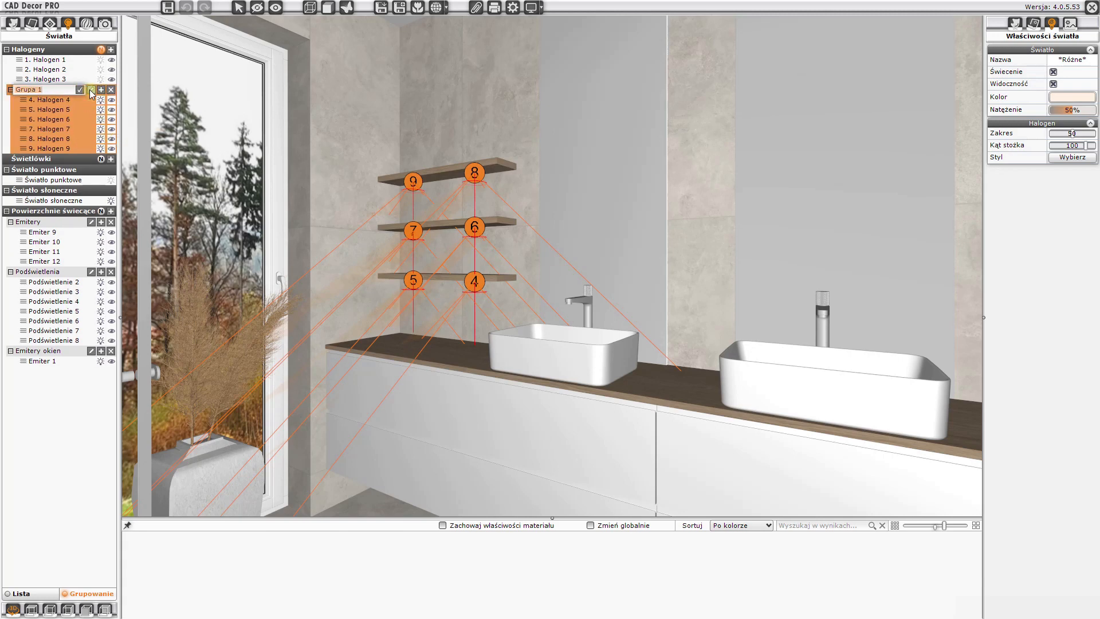
type("hal półki")
left_click(81, 90)
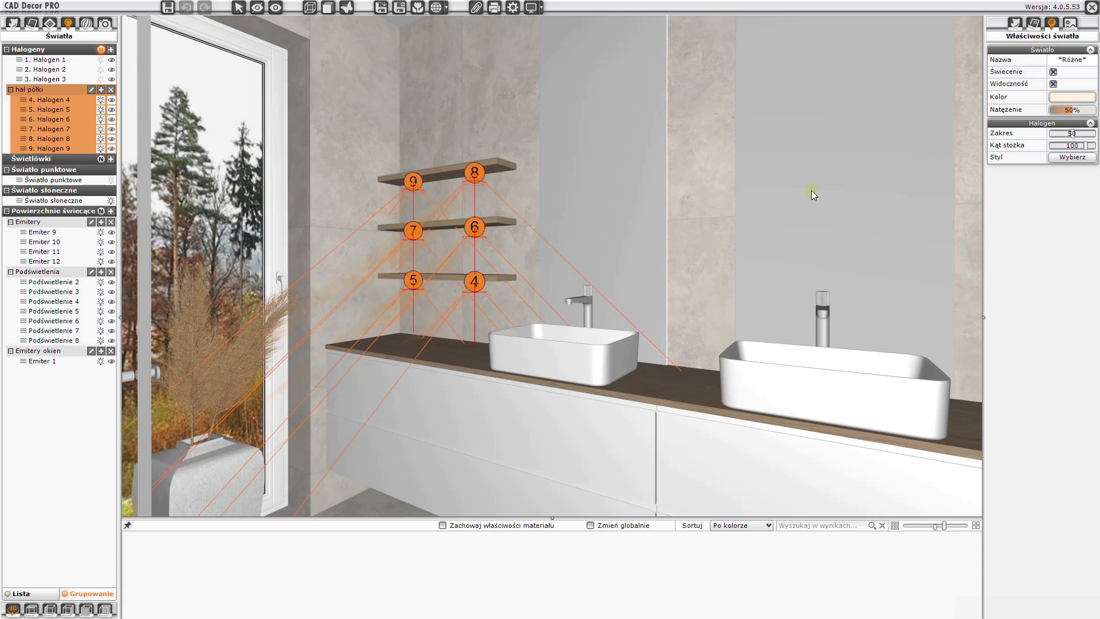
Apply halogen light style 3 to the grouped shelf halogens and set their intensity (Natężenie) to 7%
left_click(1072, 159)
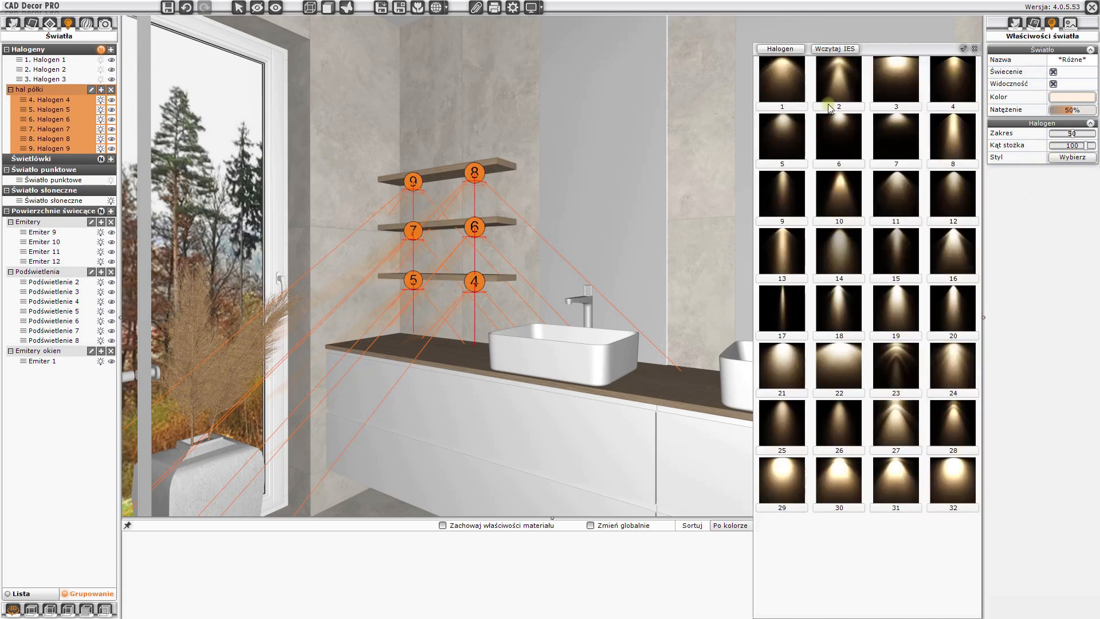
left_click(904, 85)
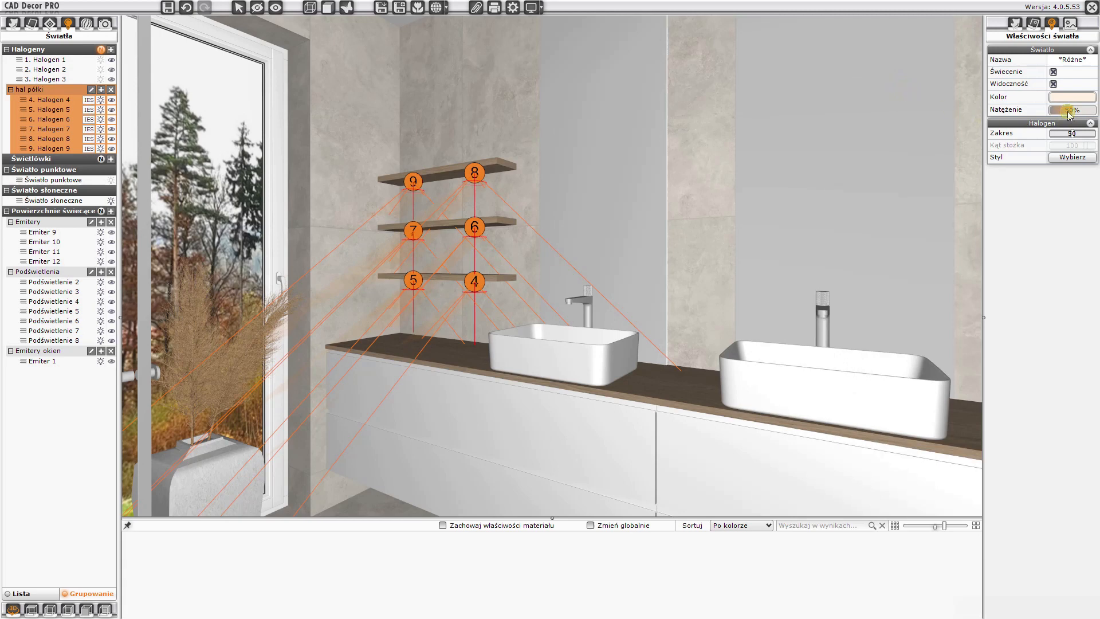
left_click_drag(1068, 110, 1078, 137)
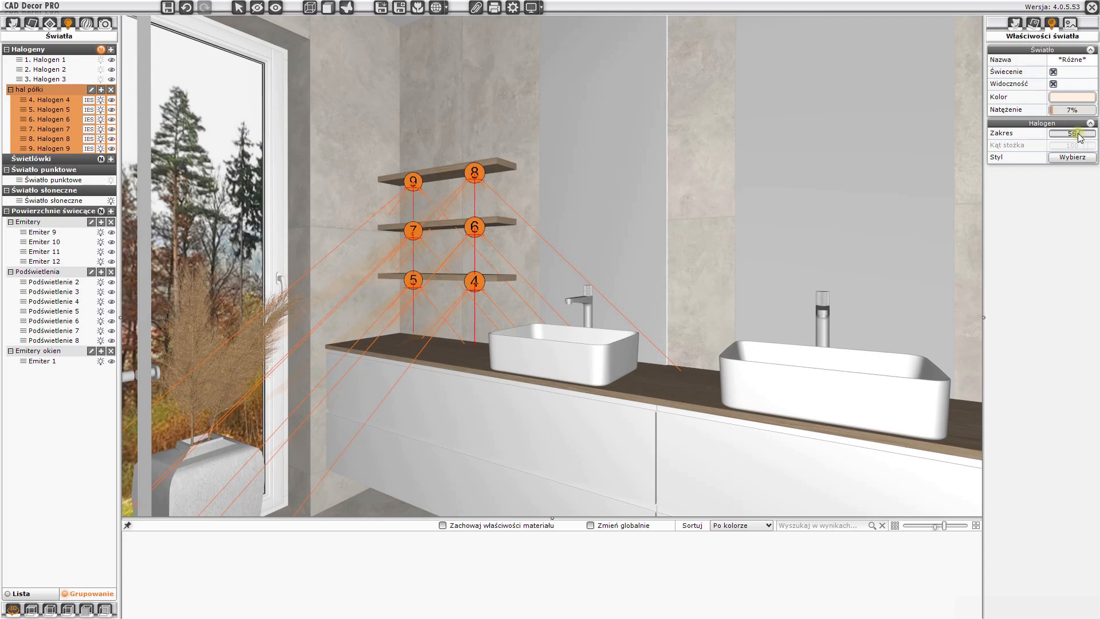
key("Escape")
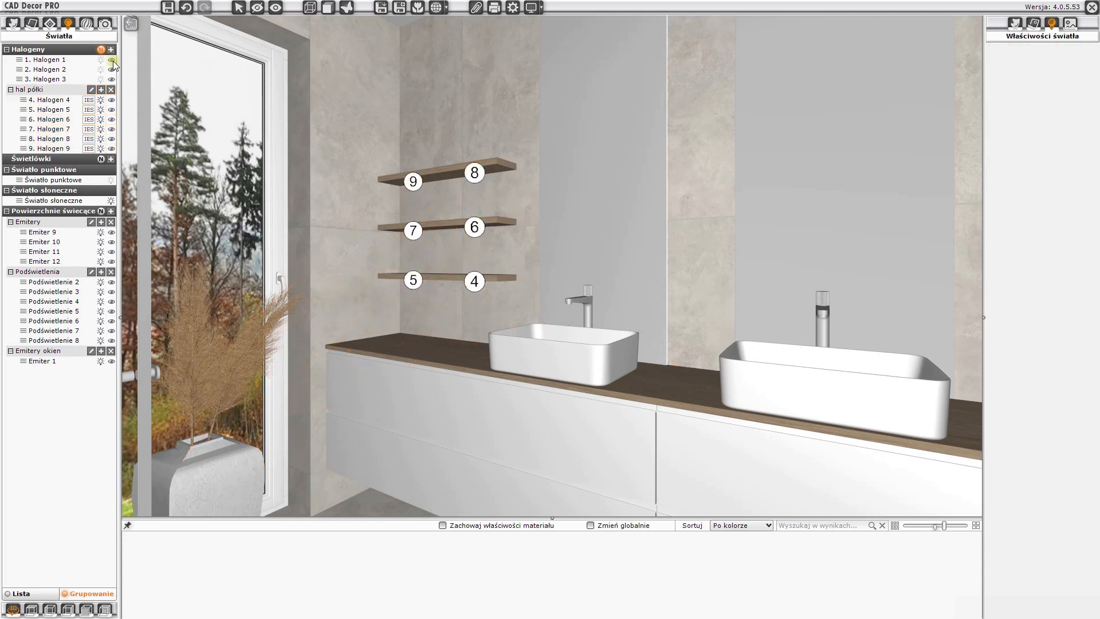
Hide the halogen numbers, then start a Path tracing render with noise reduction (Redukcja szumu) and enlarge its preview
left_click(101, 50)
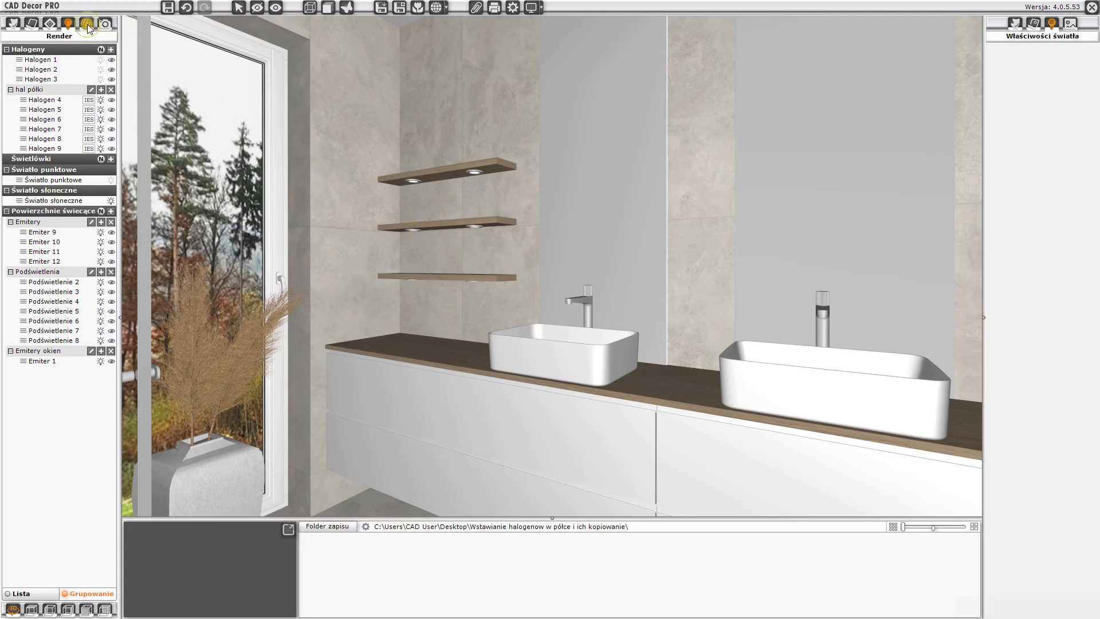
left_click(87, 25)
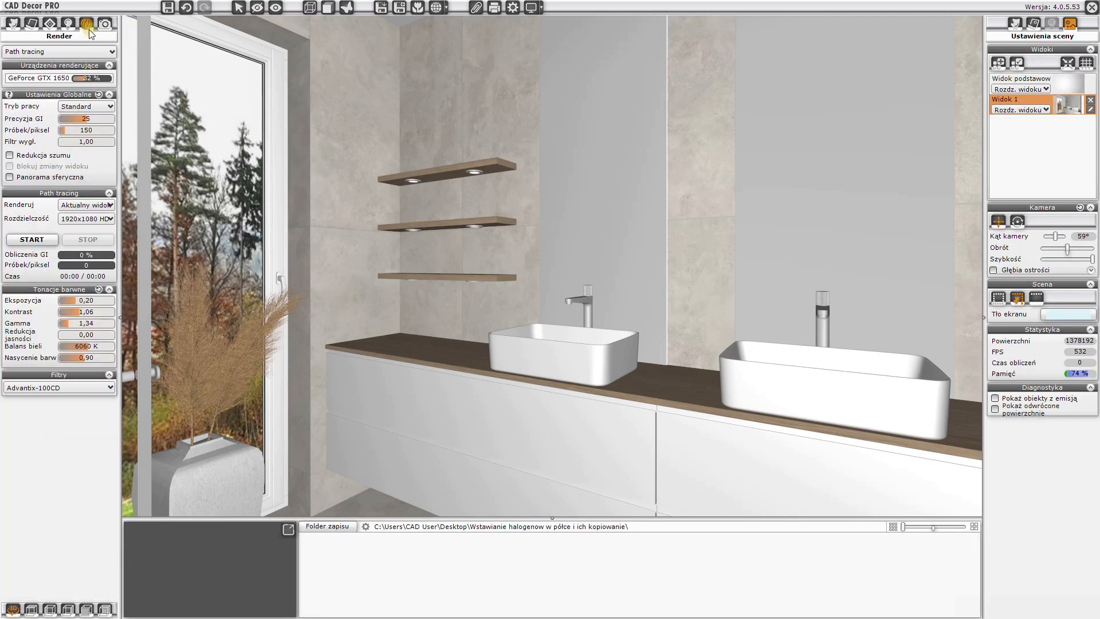
left_click(10, 156)
left_click(36, 242)
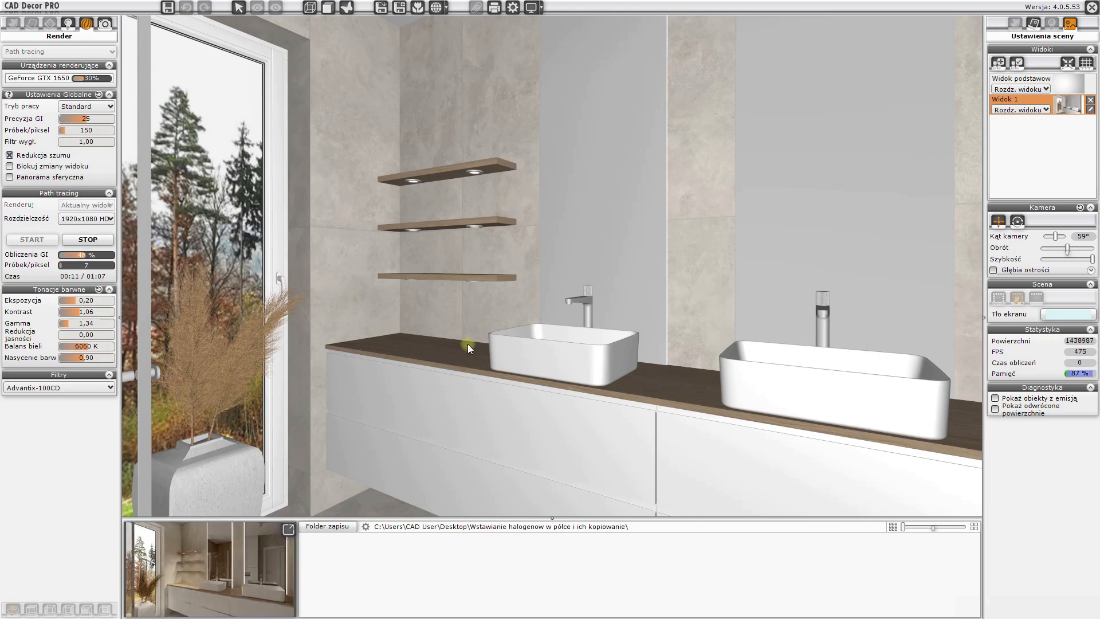
left_click(287, 530)
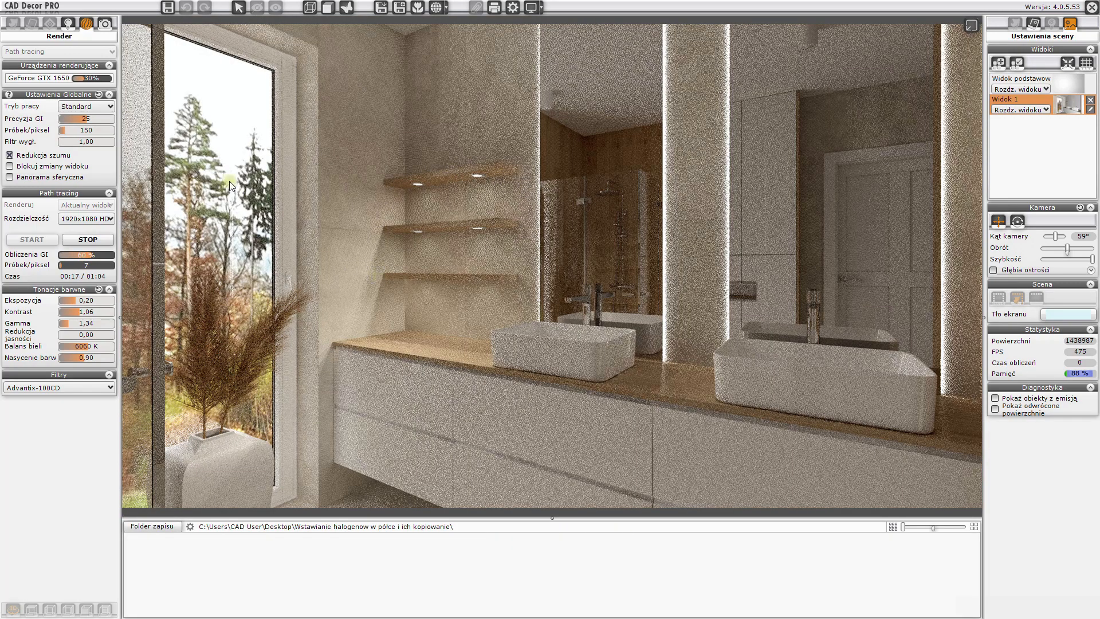
Set the range (Zakres) of the "hal półki" halogen group to 45 and return to the render settings
left_click(68, 25)
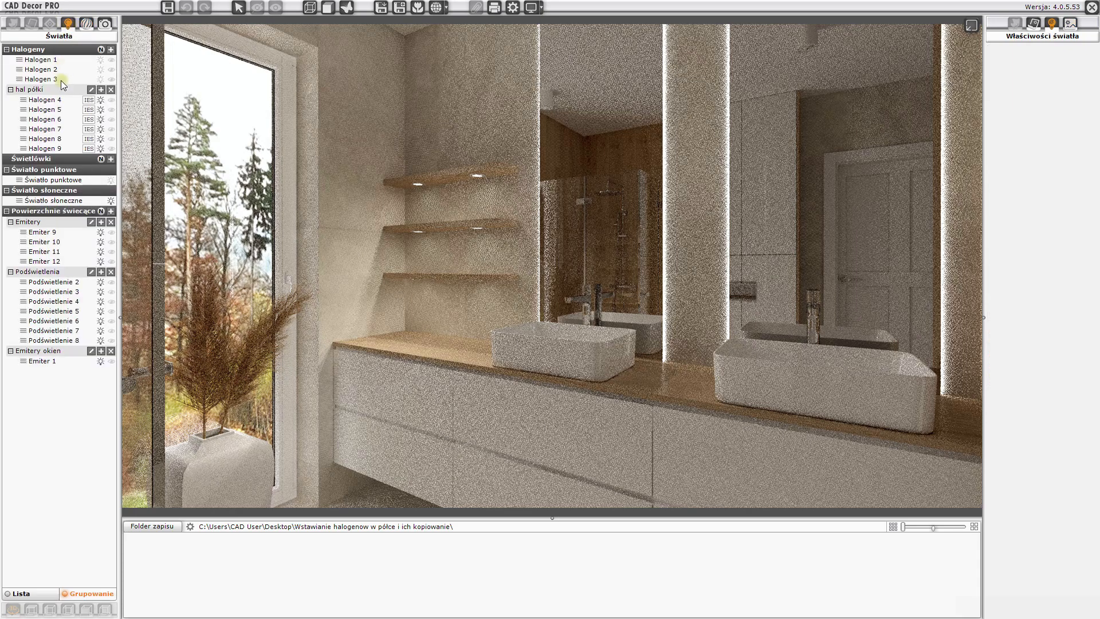
left_click(61, 90)
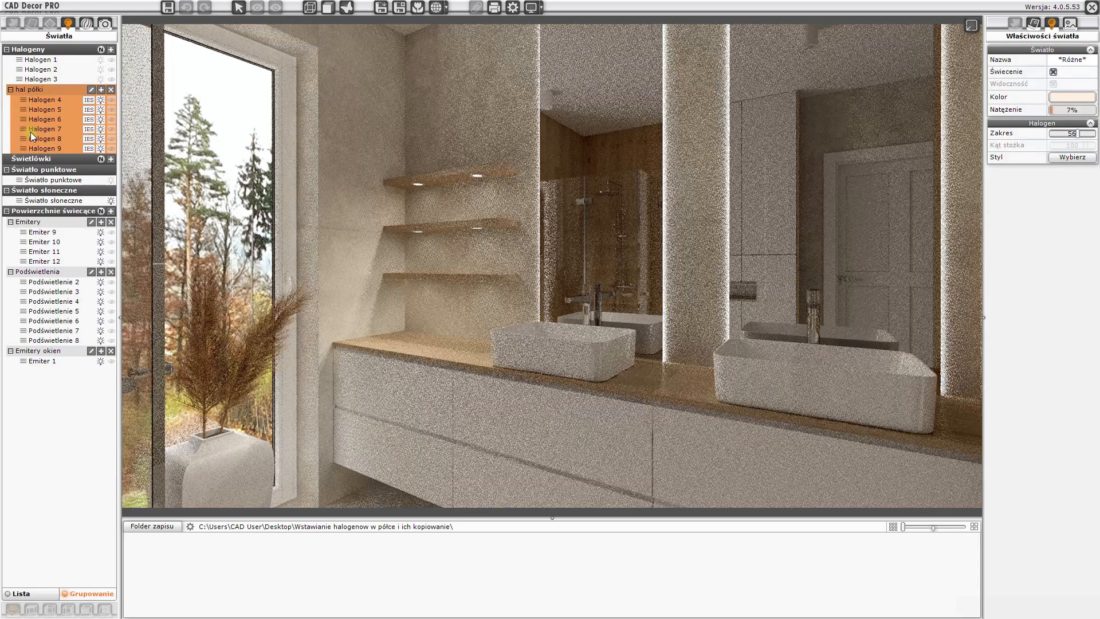
left_click_drag(1078, 134, 1069, 134)
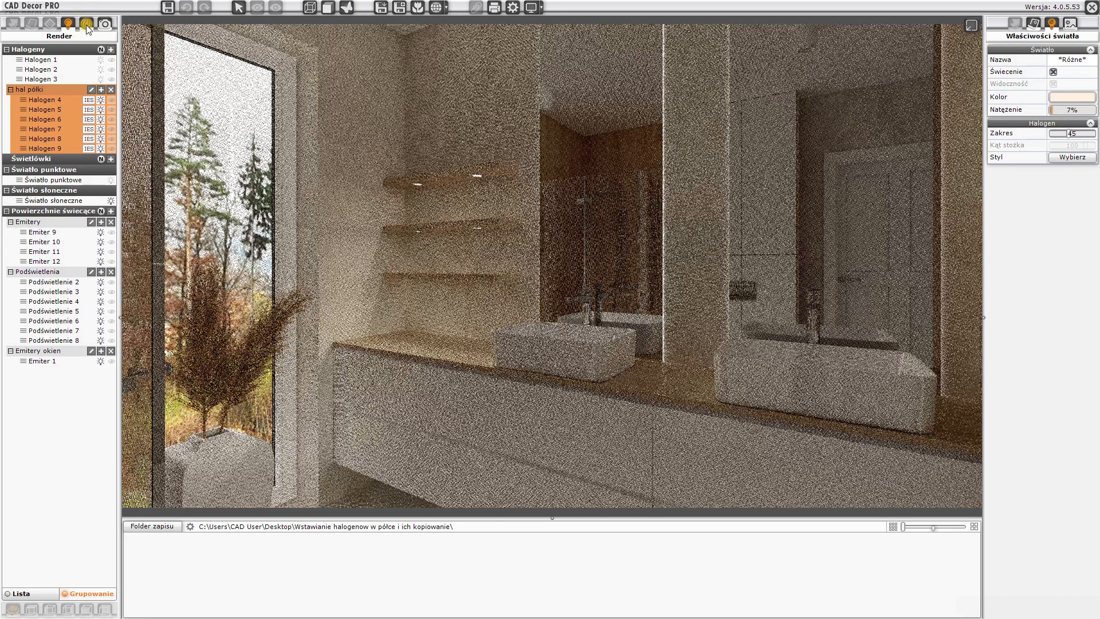
left_click(86, 25)
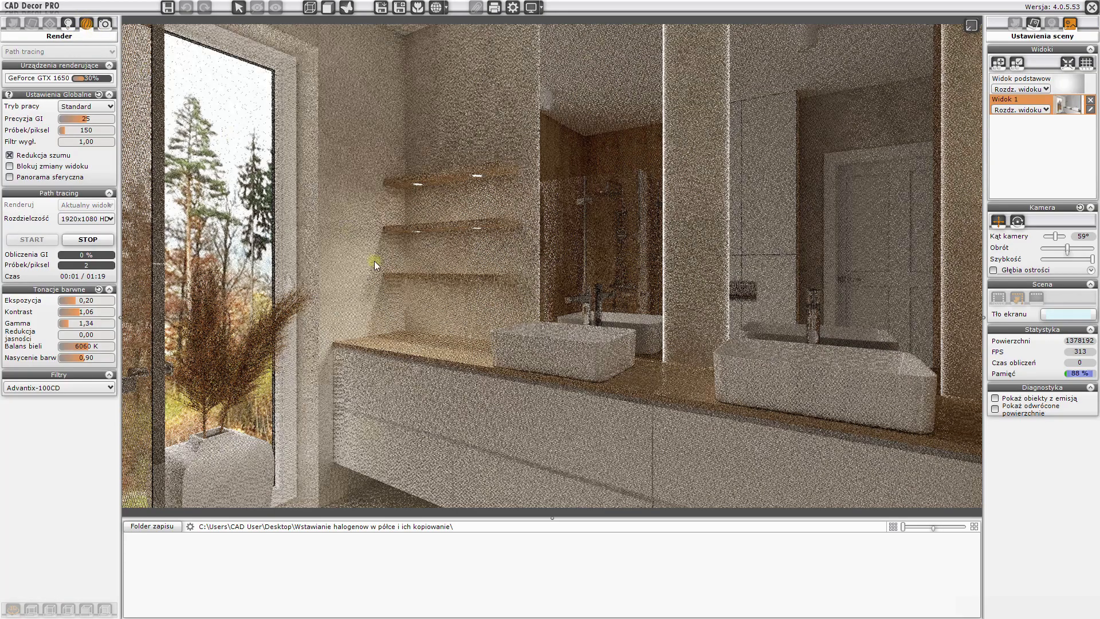